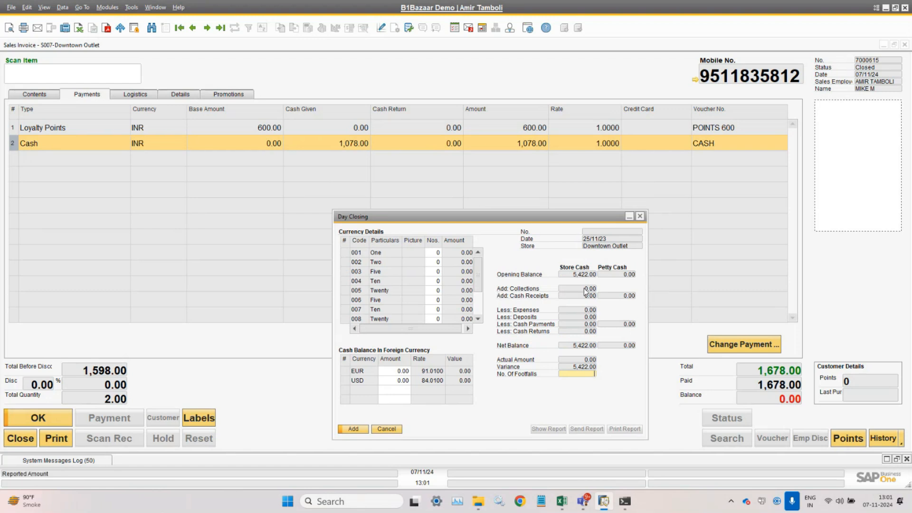
Cancel the Downtown Outlet Day Closing summary without saving.
{"action": "left_click", "coordinate": [386, 429]}
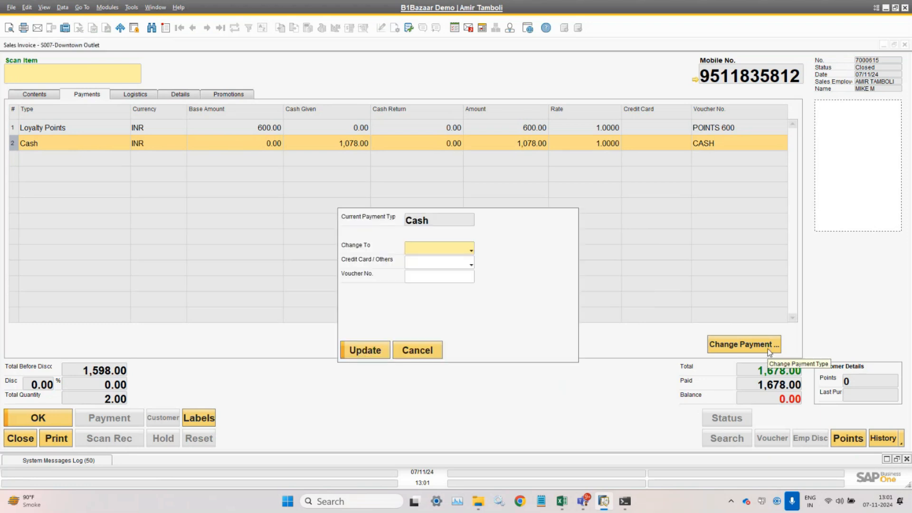
{"action": "left_click", "coordinate": [425, 249]}
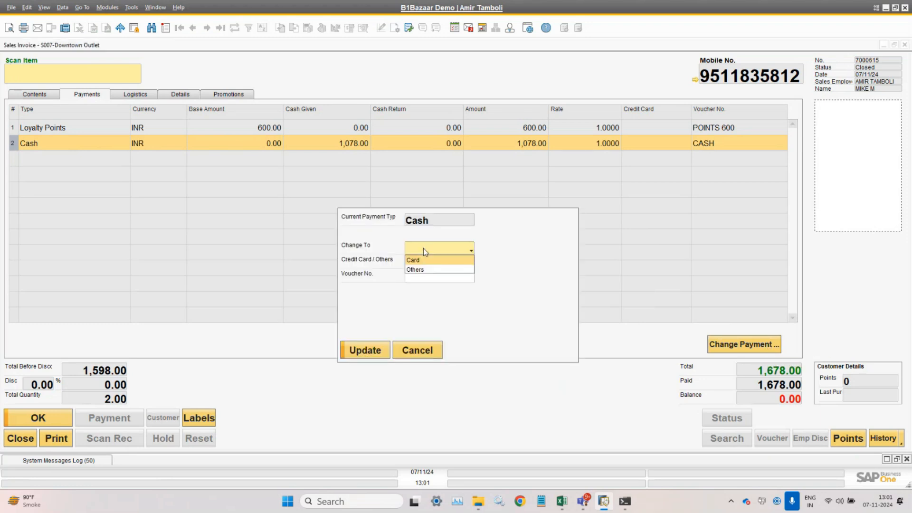
{"action": "left_click", "coordinate": [424, 263]}
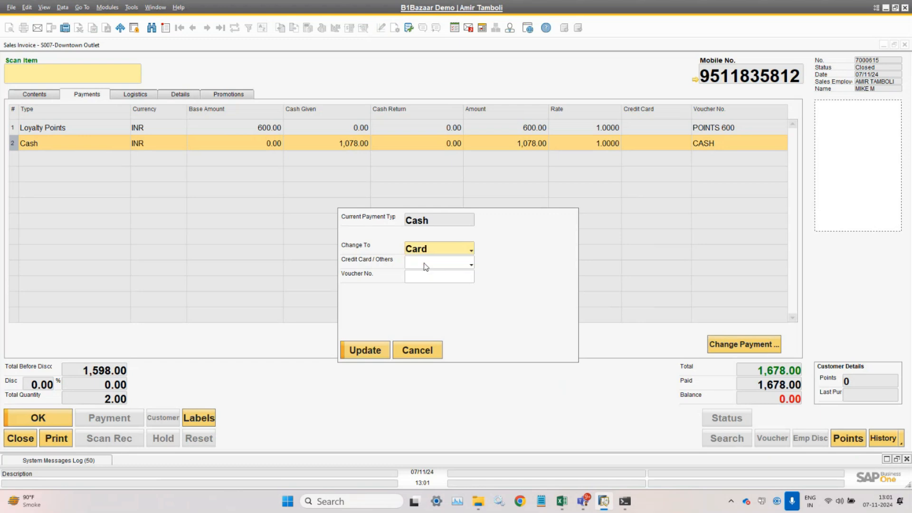
{"action": "left_click", "coordinate": [440, 262]}
{"action": "left_click", "coordinate": [437, 274]}
{"action": "left_click", "coordinate": [438, 276]}
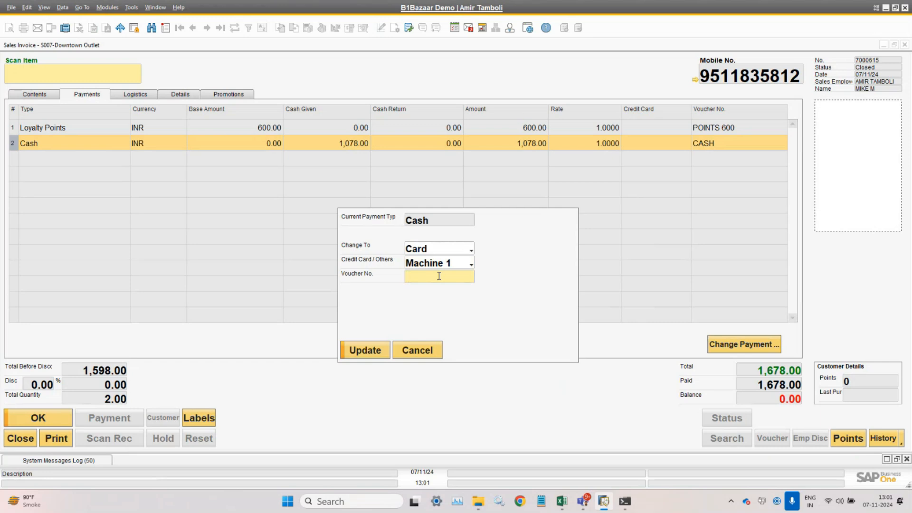
{"action": "left_click", "coordinate": [417, 350]}
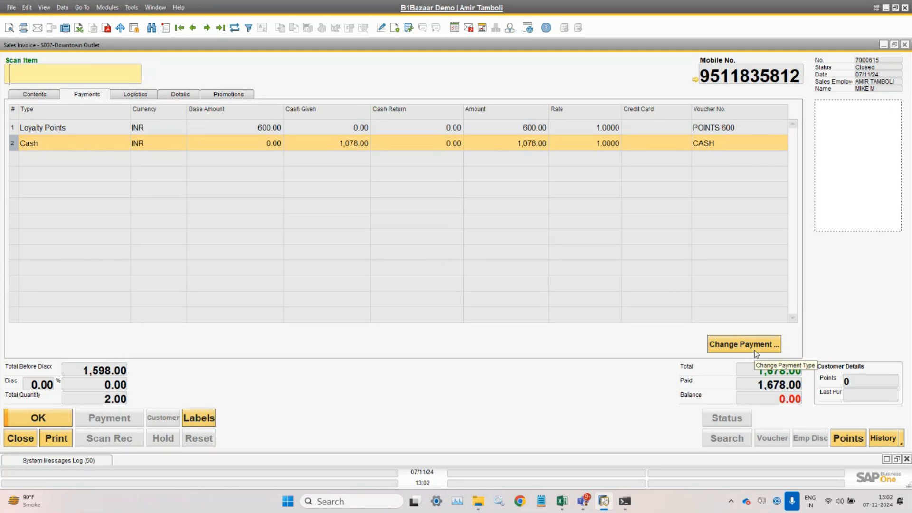
Review the invoice's item lines and close it, then open and cancel the Generate Gift Vouchers form unused.
{"action": "left_click", "coordinate": [54, 96]}
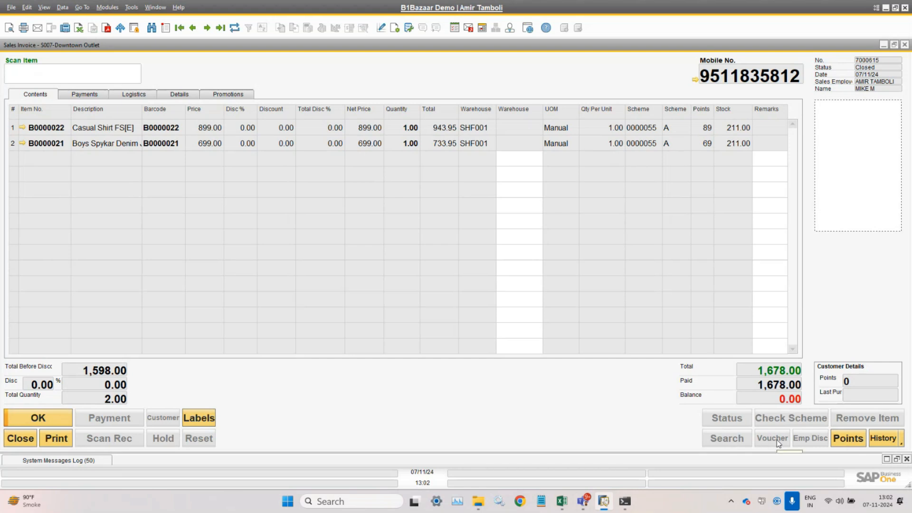
{"action": "left_click", "coordinate": [54, 418]}
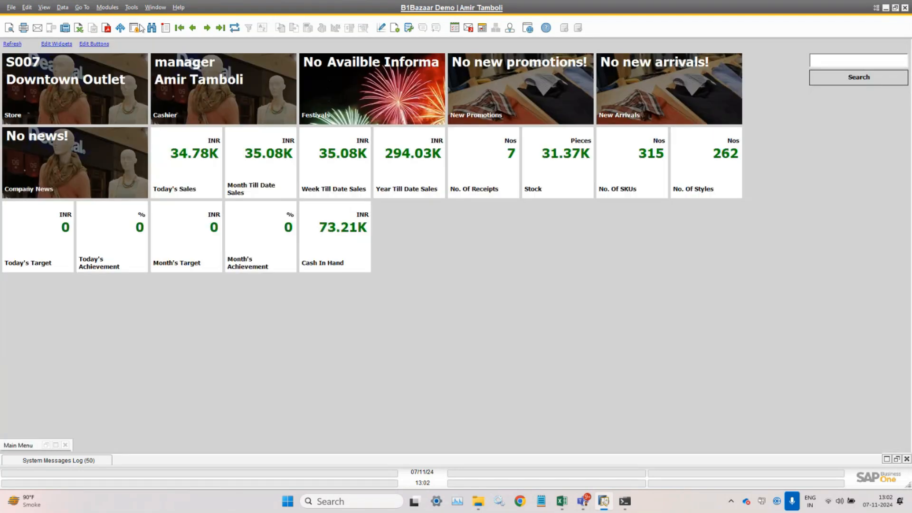
{"action": "left_click", "coordinate": [107, 7]}
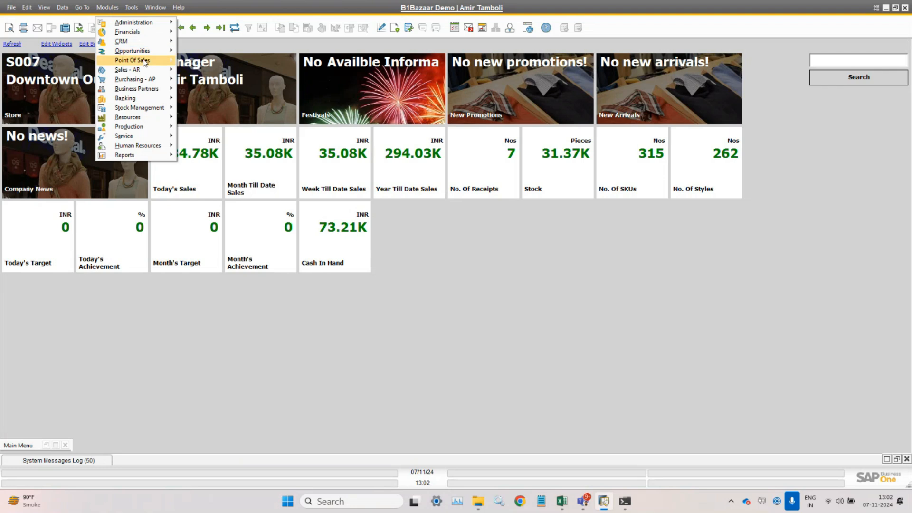
{"action": "mouse_move", "coordinate": [144, 61]}
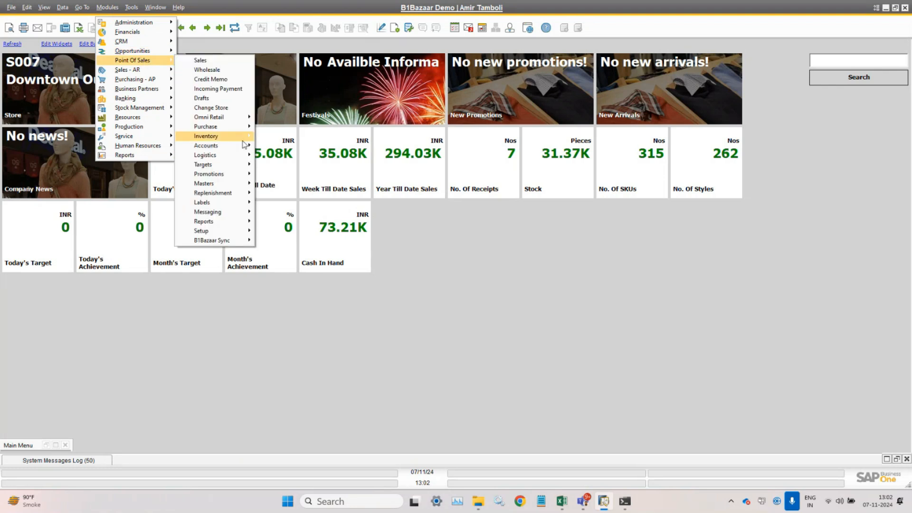
{"action": "mouse_move", "coordinate": [242, 159]}
{"action": "mouse_move", "coordinate": [237, 179]}
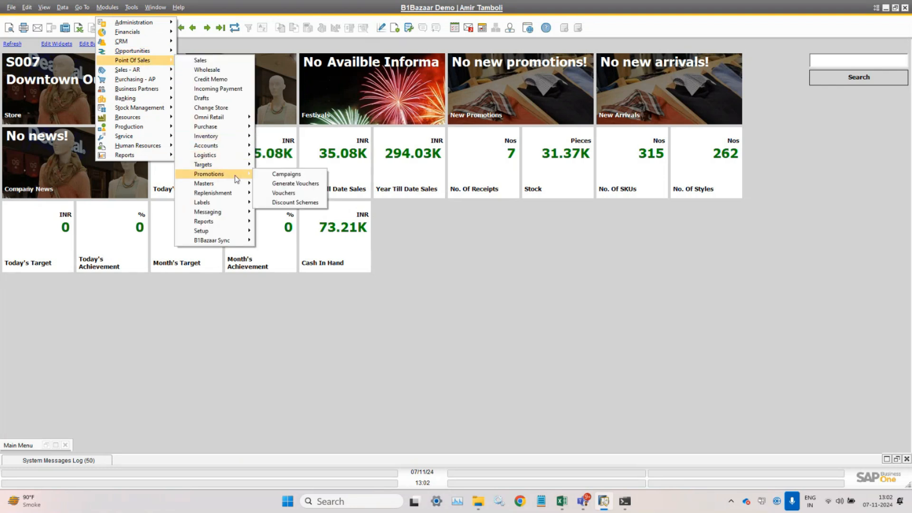
{"action": "left_click", "coordinate": [310, 189]}
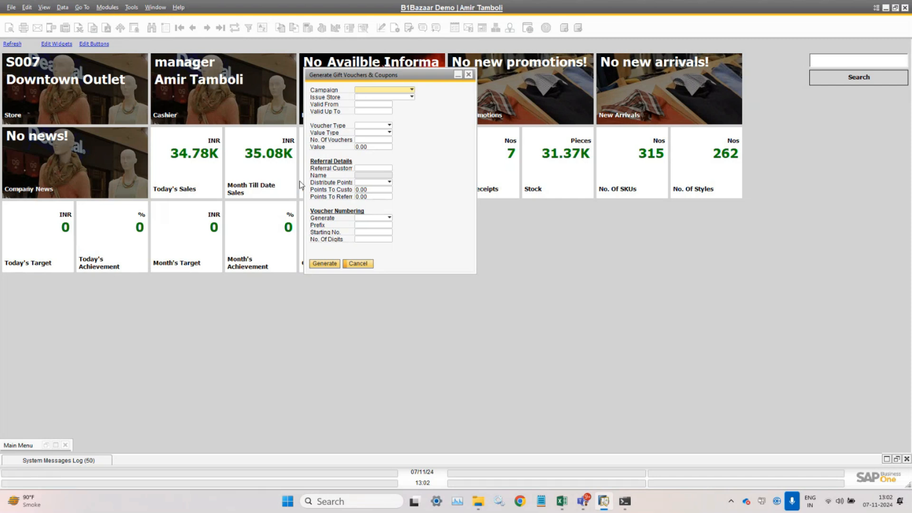
{"action": "left_click", "coordinate": [359, 265]}
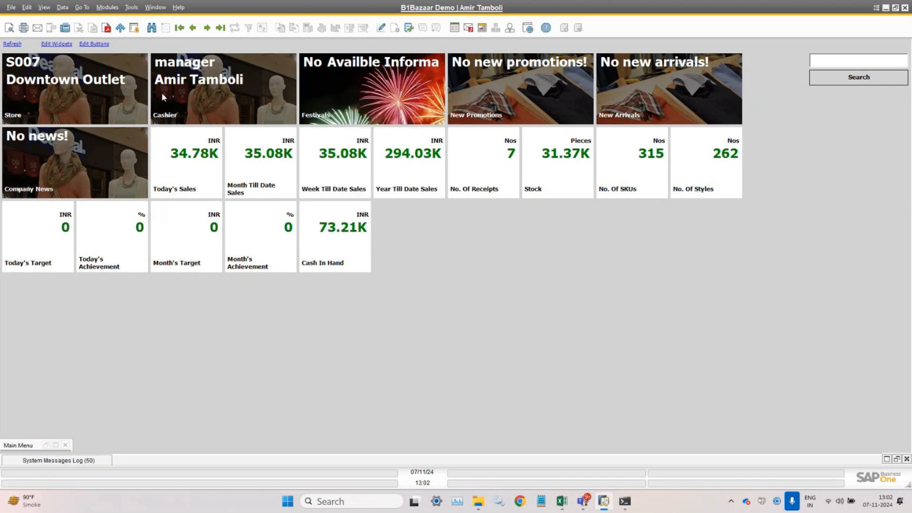
{"action": "left_click", "coordinate": [107, 8]}
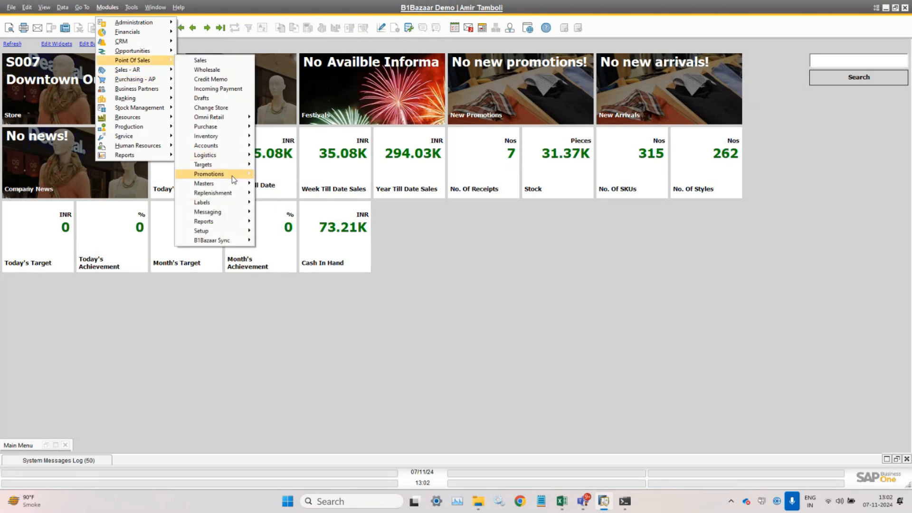
Open the Vouchers list, fit its column widths, and maximize it to show V74–V78.
{"action": "mouse_move", "coordinate": [232, 176]}
{"action": "left_click", "coordinate": [303, 193]}
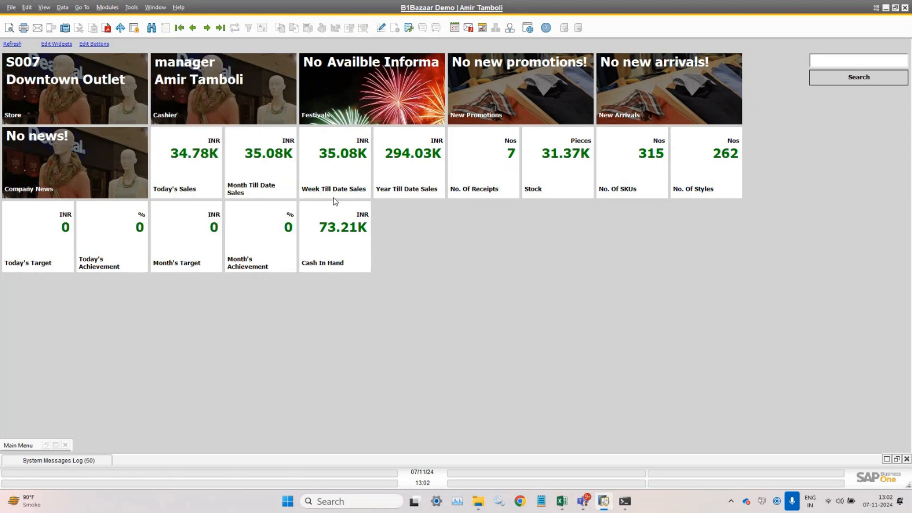
{"action": "left_click", "coordinate": [45, 7]}
{"action": "left_click", "coordinate": [81, 90]}
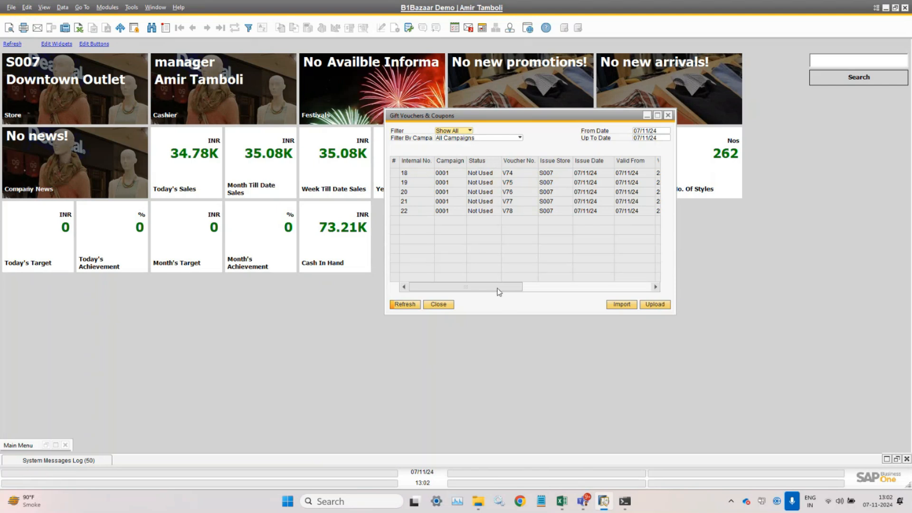
{"action": "scroll", "coordinate": [523, 269], "scroll_direction": "right", "scroll_amount": 1}
{"action": "left_click", "coordinate": [657, 115]}
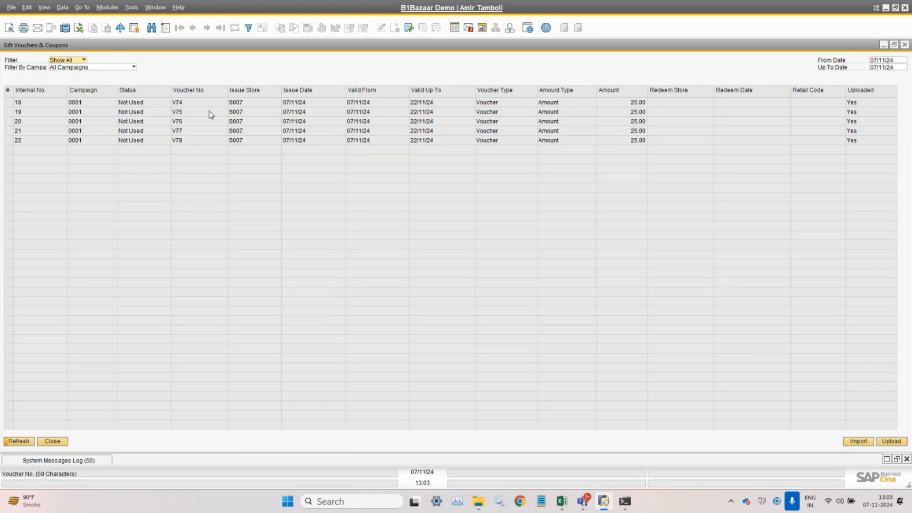
Select voucher V74's row, then close the Gift Vouchers & Coupons list.
{"action": "left_click", "coordinate": [166, 103]}
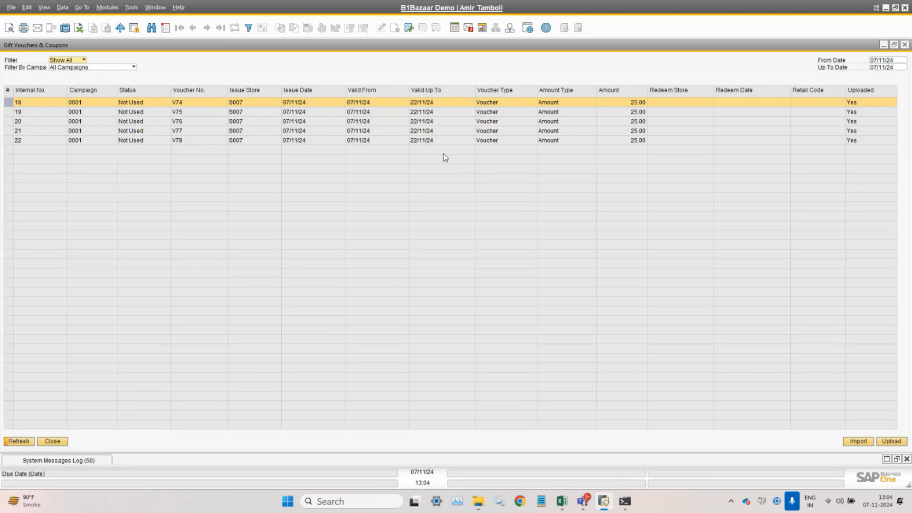
{"action": "left_click", "coordinate": [52, 441]}
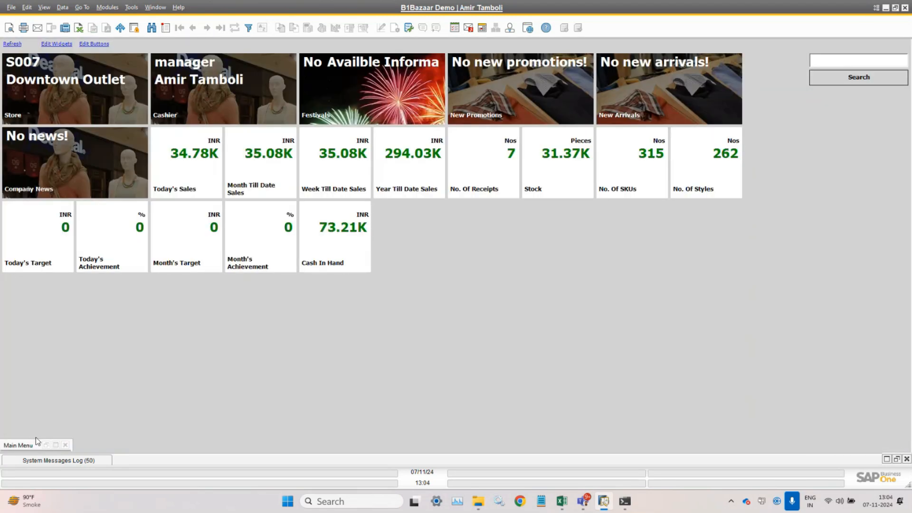
In Generate Gift Vouchers, set campaign REGULAR OFFER and issuing store Downtown Outlet.
{"action": "left_click", "coordinate": [107, 7]}
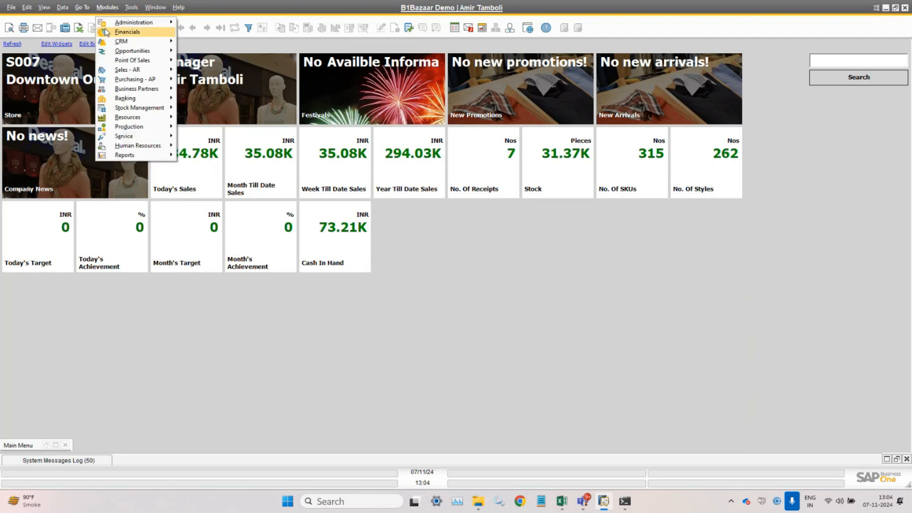
{"action": "mouse_move", "coordinate": [128, 61]}
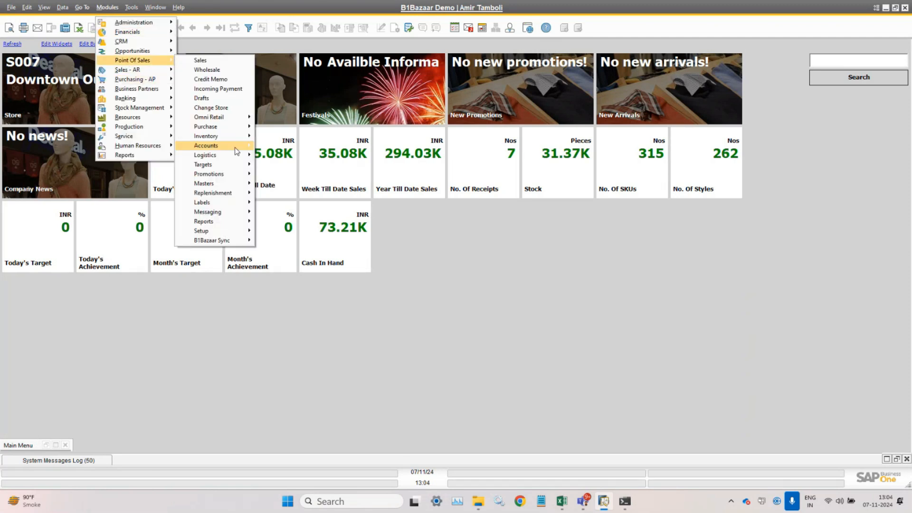
{"action": "mouse_move", "coordinate": [219, 174]}
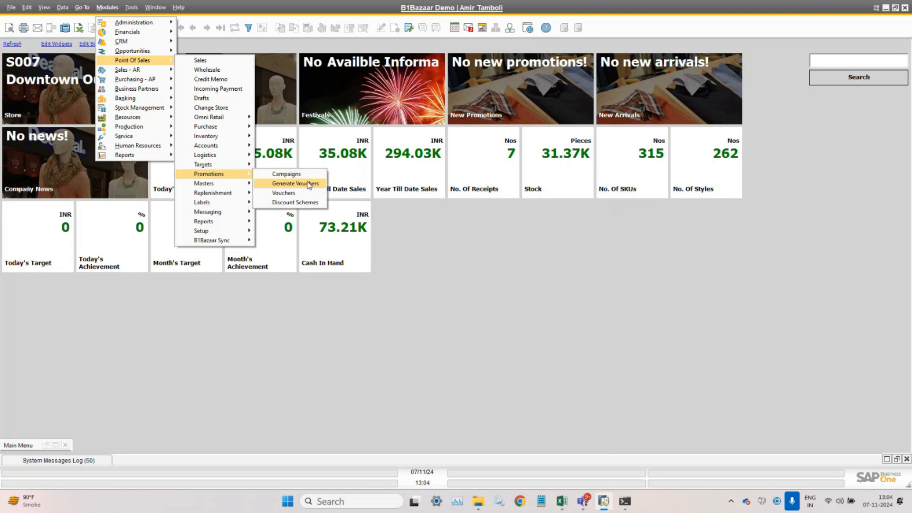
{"action": "left_click", "coordinate": [309, 185]}
{"action": "left_click", "coordinate": [404, 90]}
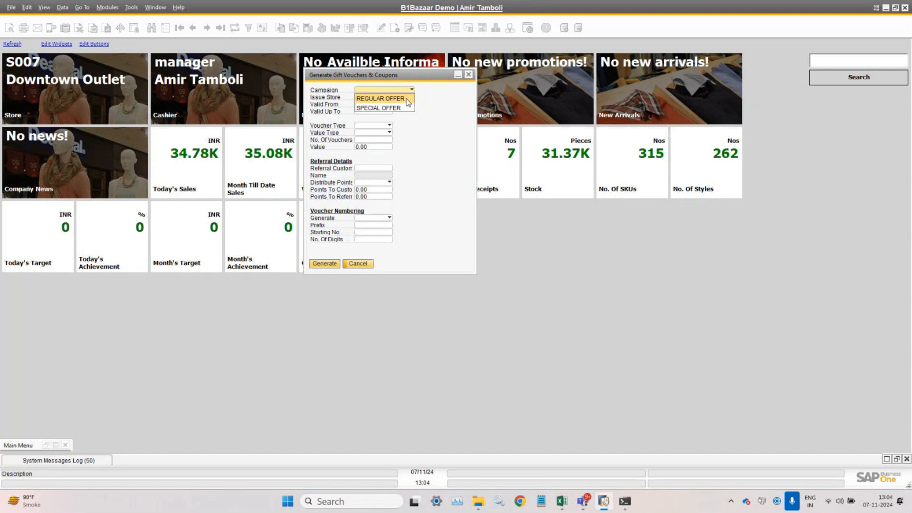
{"action": "left_click", "coordinate": [407, 98]}
{"action": "left_click", "coordinate": [407, 98]}
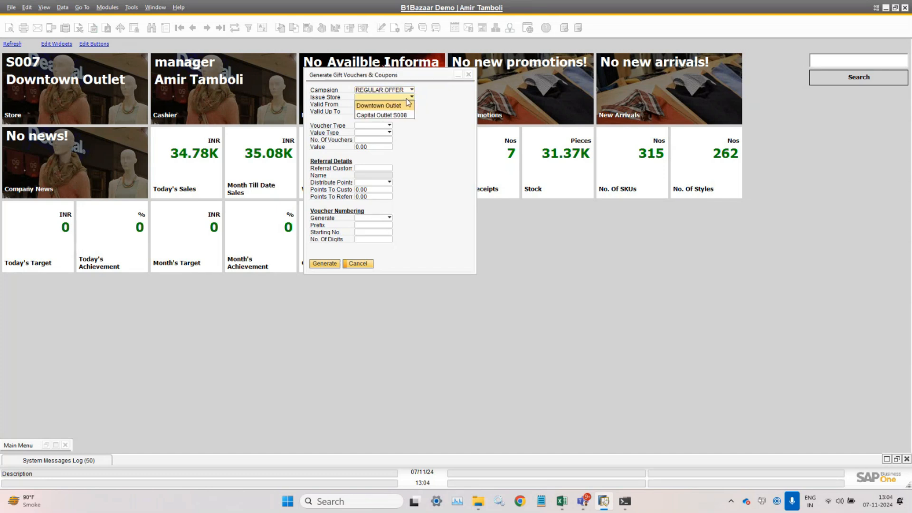
{"action": "left_click", "coordinate": [408, 103]}
Set validity from 07/11/24 to 07/12/24 and voucher type Voucher.
{"action": "left_click", "coordinate": [370, 104]}
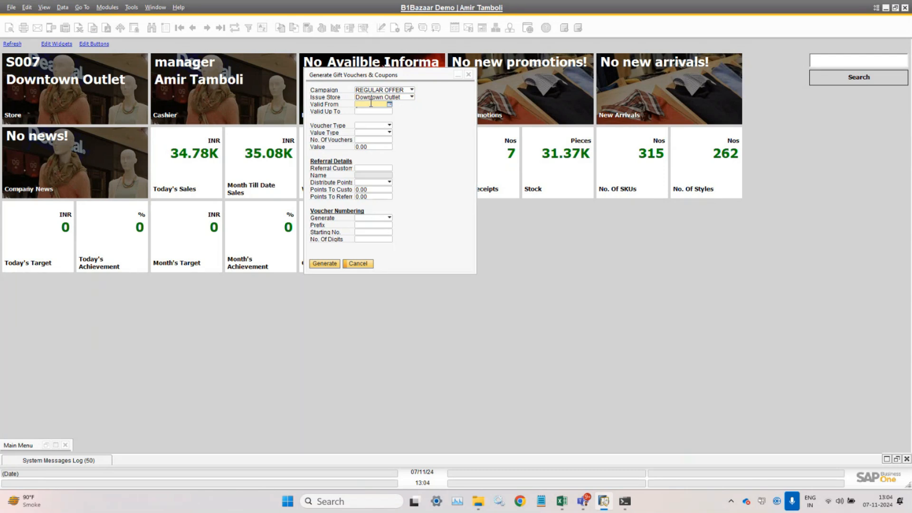
{"action": "type", "text": "t"}
{"action": "key", "text": "Tab"}
{"action": "type", "text": "30"}
{"action": "key", "text": "Tab"}
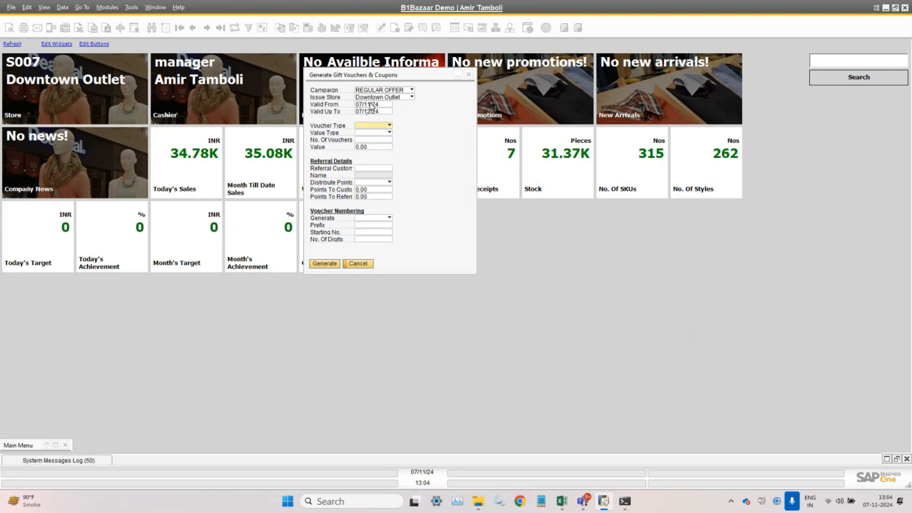
{"action": "key", "text": "alt+Down"}
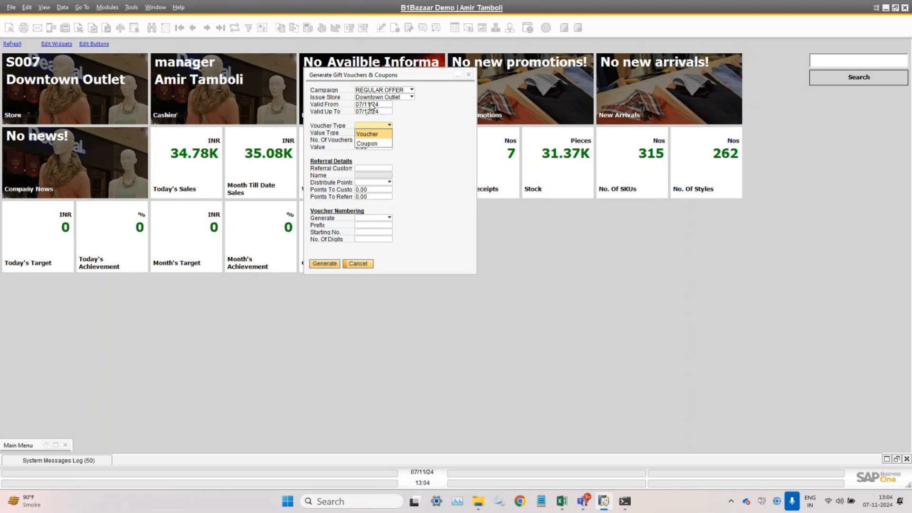
{"action": "key", "text": "Return"}
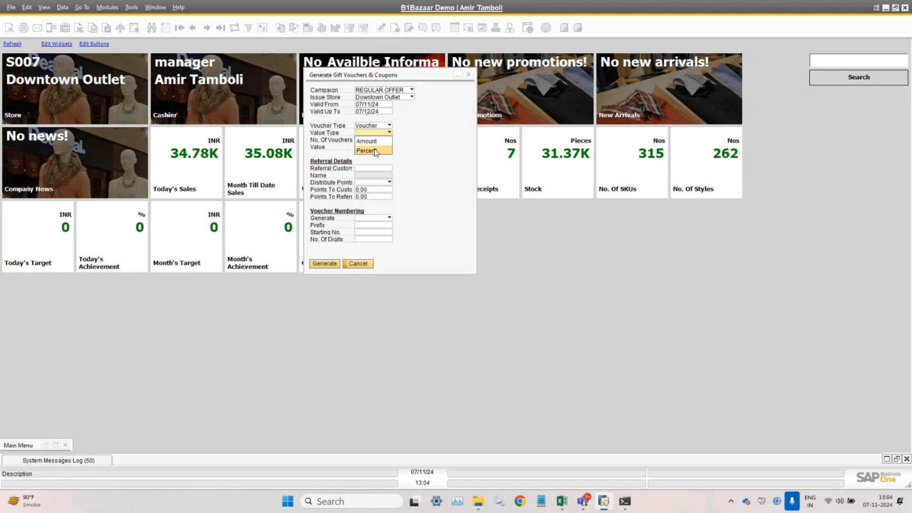
Set value type Amount, 10 vouchers, each worth 30.00.
{"action": "left_click", "coordinate": [375, 142]}
{"action": "left_click", "coordinate": [379, 141]}
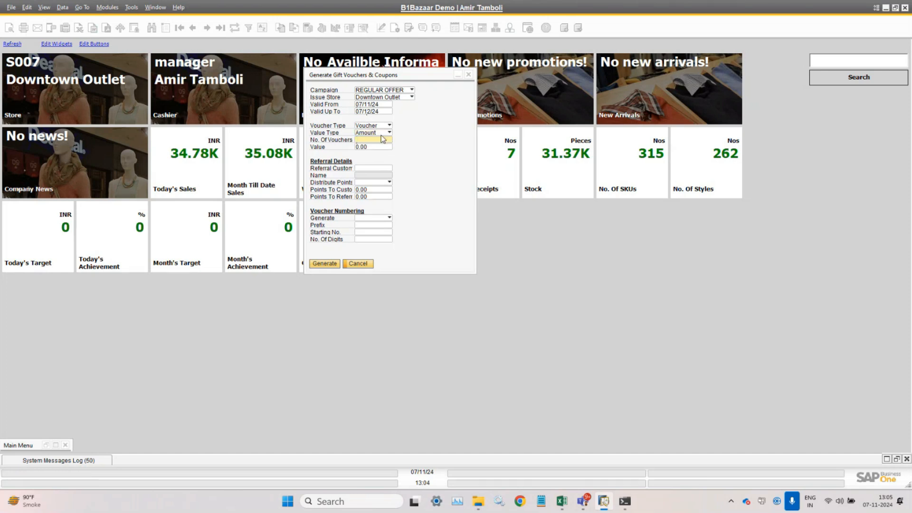
{"action": "left_click", "coordinate": [382, 134]}
{"action": "left_click", "coordinate": [386, 143]}
{"action": "left_click", "coordinate": [369, 139]}
{"action": "type", "text": "10"}
{"action": "key", "text": "Tab"}
{"action": "type", "text": "30"}
{"action": "key", "text": "Tab"}
Use random numbers-only numbering with prefix S7, starting number 1, 5 digits, and generate.
{"action": "left_click", "coordinate": [385, 219]}
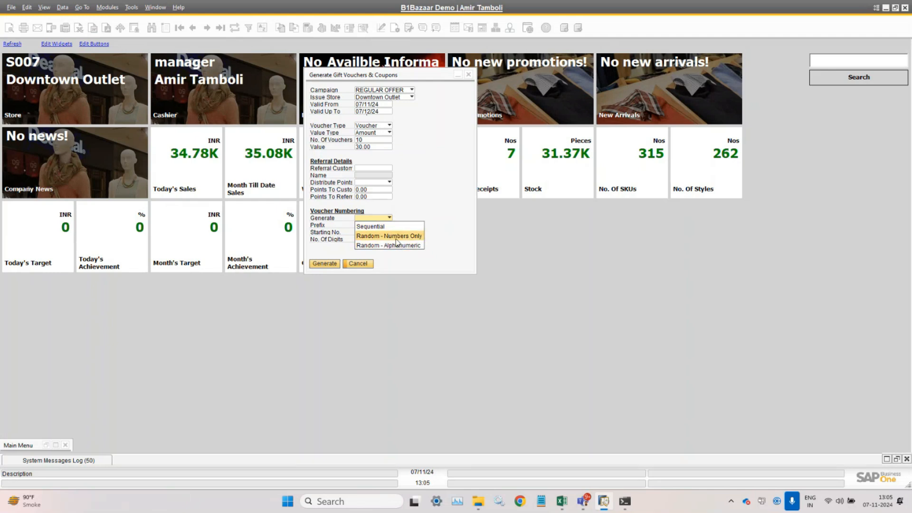
{"action": "left_click", "coordinate": [394, 235]}
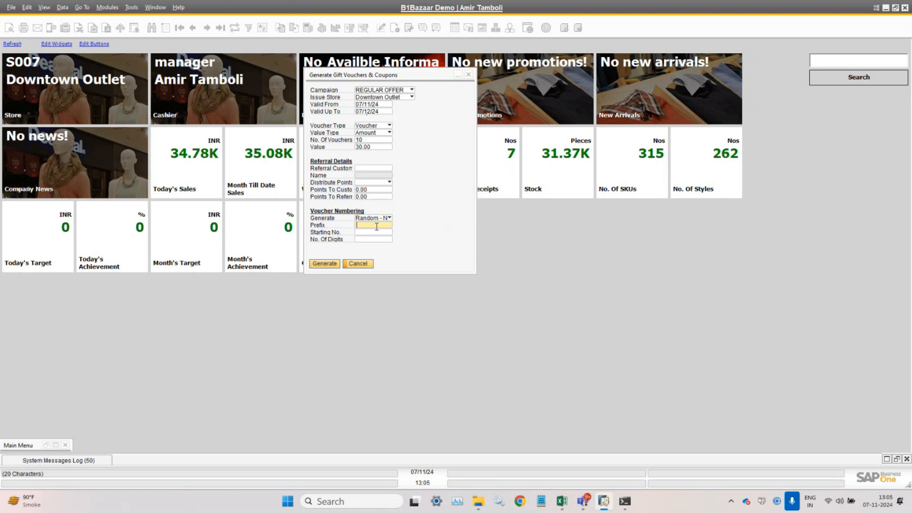
{"action": "type", "text": "s7"}
{"action": "key", "text": "BackSpace"}
{"action": "key", "text": "BackSpace"}
{"action": "key", "text": "Caps_Lock"}
{"action": "type", "text": "S"}
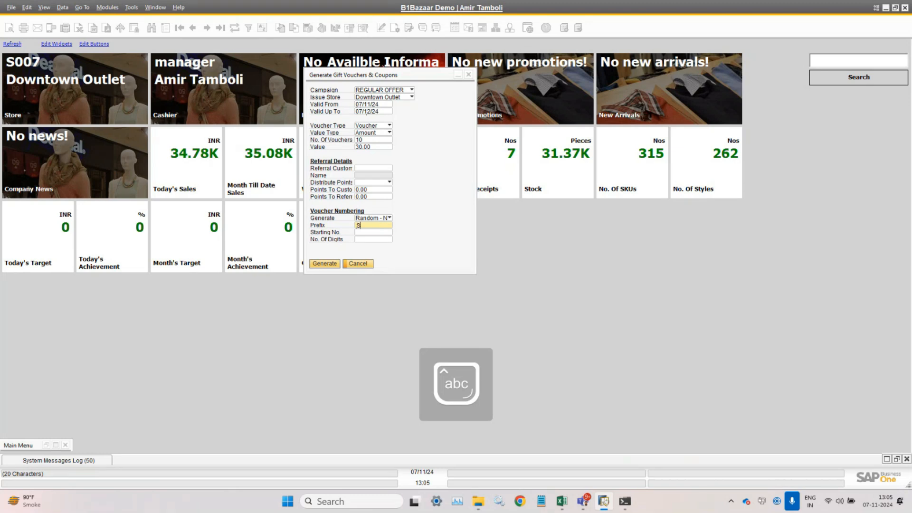
{"action": "type", "text": "7"}
{"action": "left_click", "coordinate": [377, 231]}
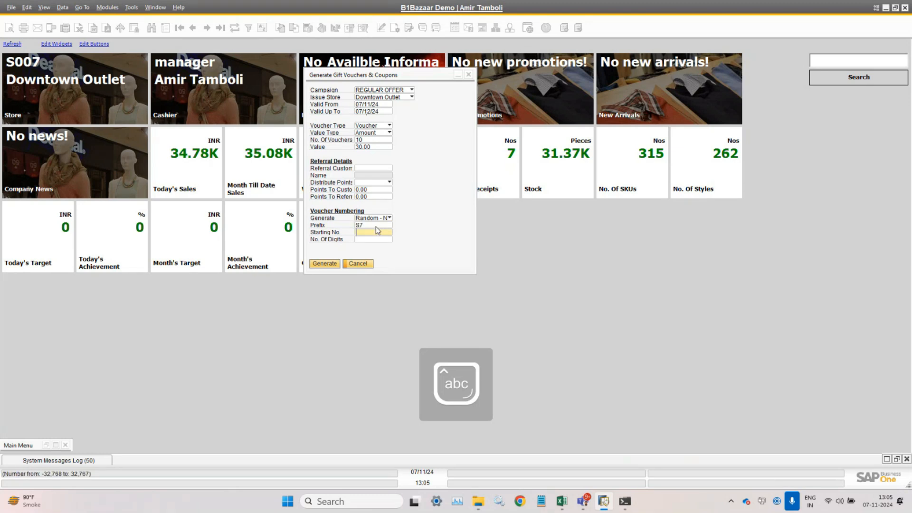
{"action": "type", "text": "1"}
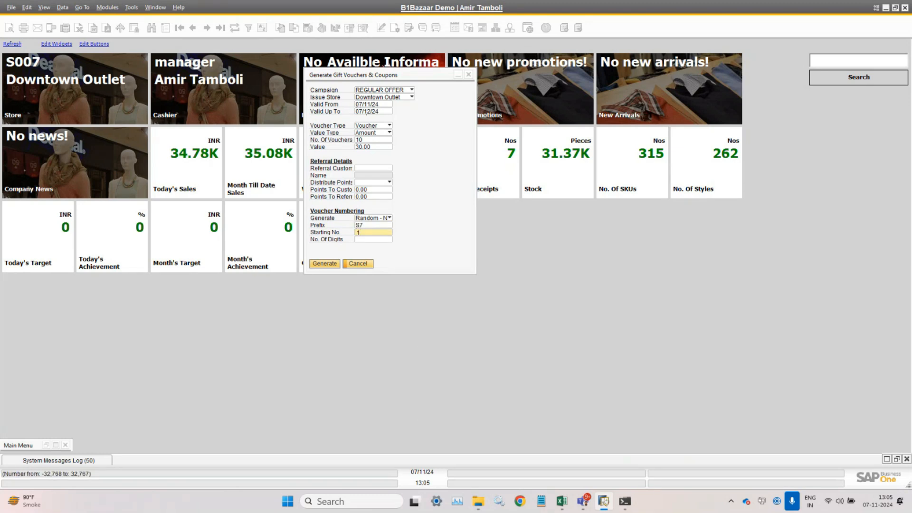
{"action": "key", "text": "Tab"}
{"action": "type", "text": "7"}
{"action": "key", "text": "BackSpace"}
{"action": "type", "text": "5"}
{"action": "key", "text": "Tab"}
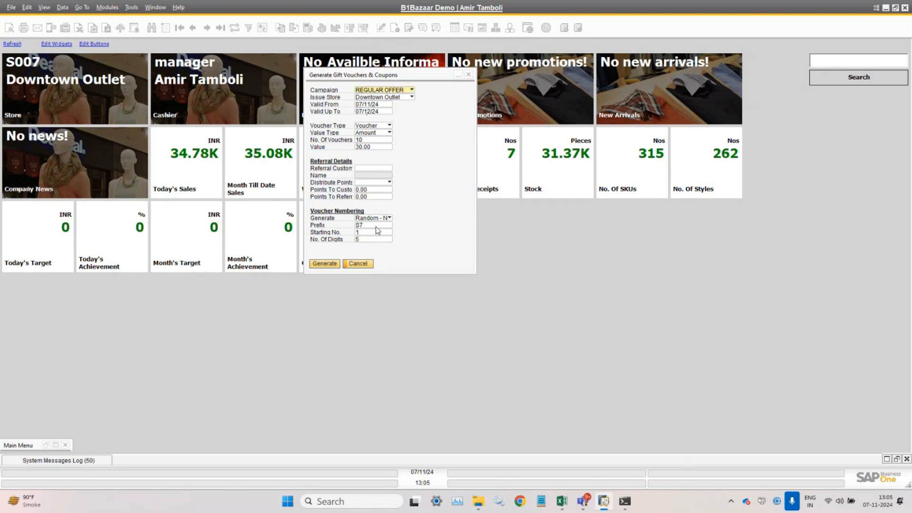
{"action": "left_click", "coordinate": [332, 264]}
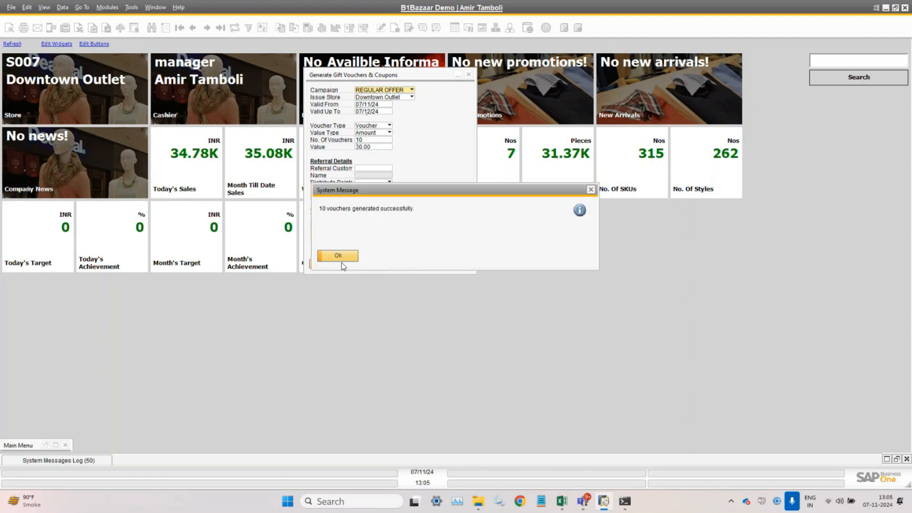
Acknowledge the success message, close the form, and upload the new S7 vouchers from the Vouchers list.
{"action": "left_click", "coordinate": [341, 256]}
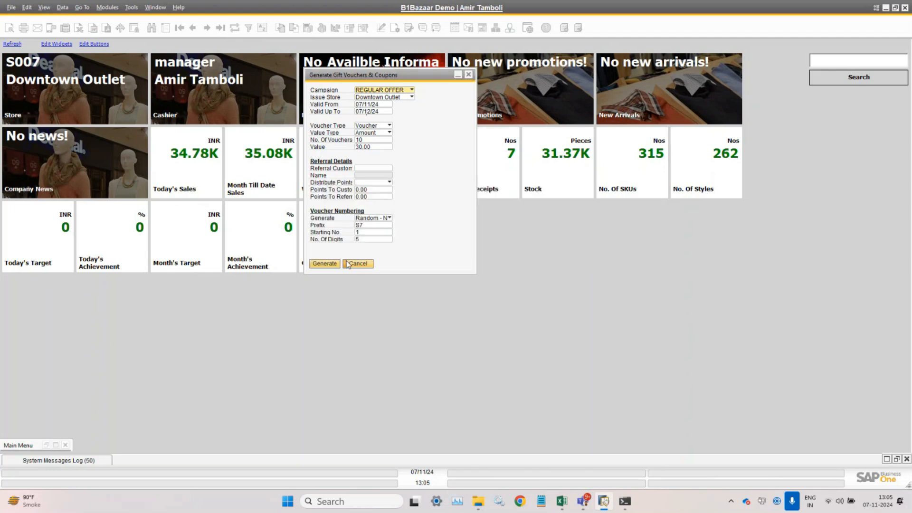
{"action": "left_click", "coordinate": [357, 264]}
{"action": "left_click", "coordinate": [108, 7]}
{"action": "mouse_move", "coordinate": [137, 60]}
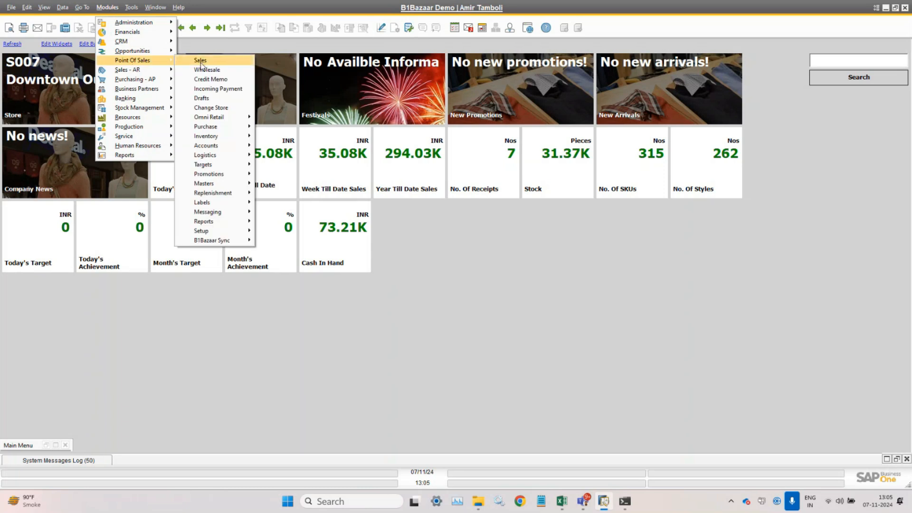
{"action": "mouse_move", "coordinate": [243, 175]}
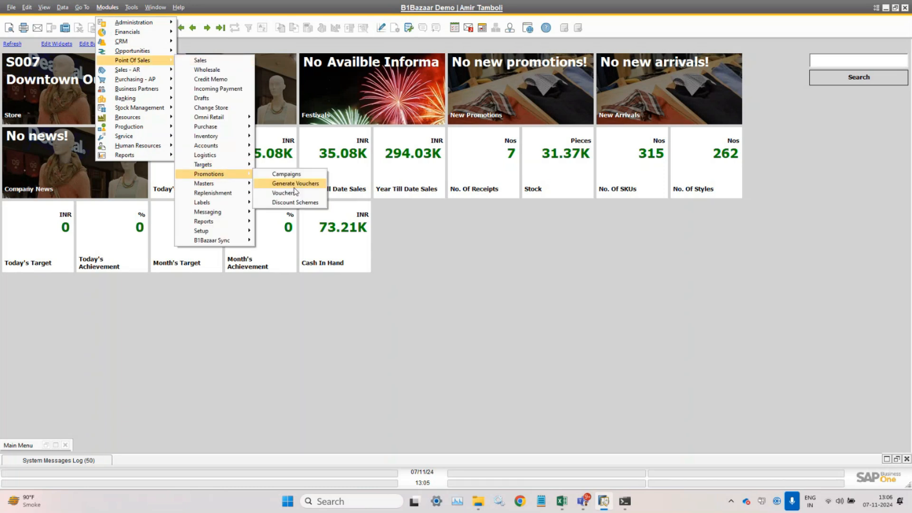
{"action": "left_click", "coordinate": [302, 194]}
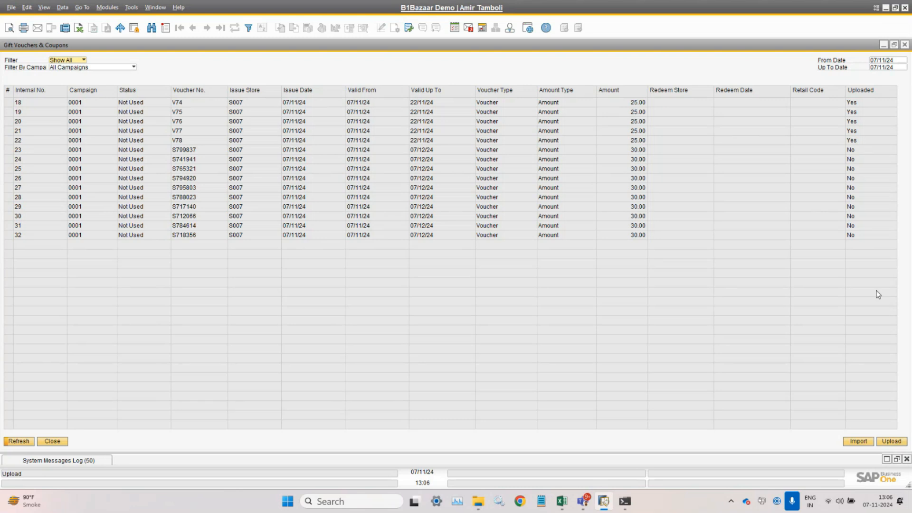
{"action": "left_click", "coordinate": [899, 442]}
Refresh the vouchers list and review the POS Settings Integration tab, closing it unchanged.
{"action": "left_click", "coordinate": [19, 443]}
{"action": "left_click", "coordinate": [155, 8]}
{"action": "left_click", "coordinate": [107, 7]}
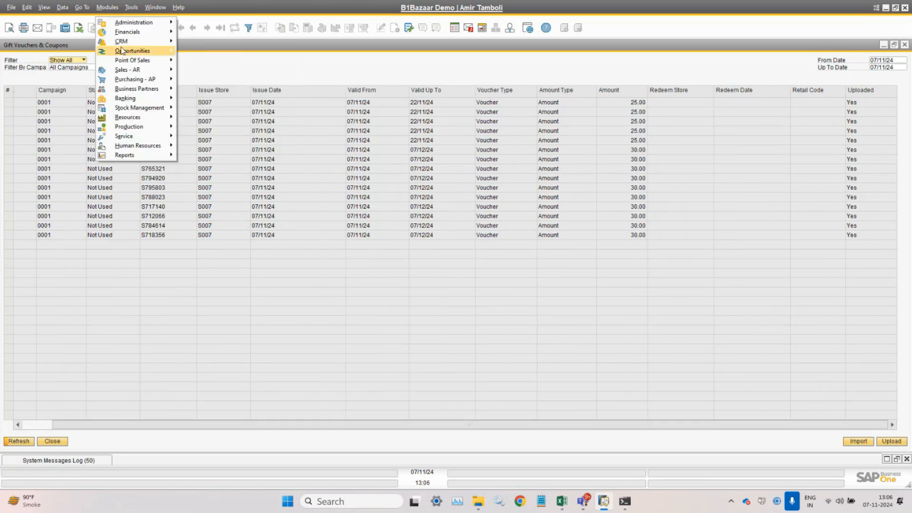
{"action": "mouse_move", "coordinate": [123, 60]}
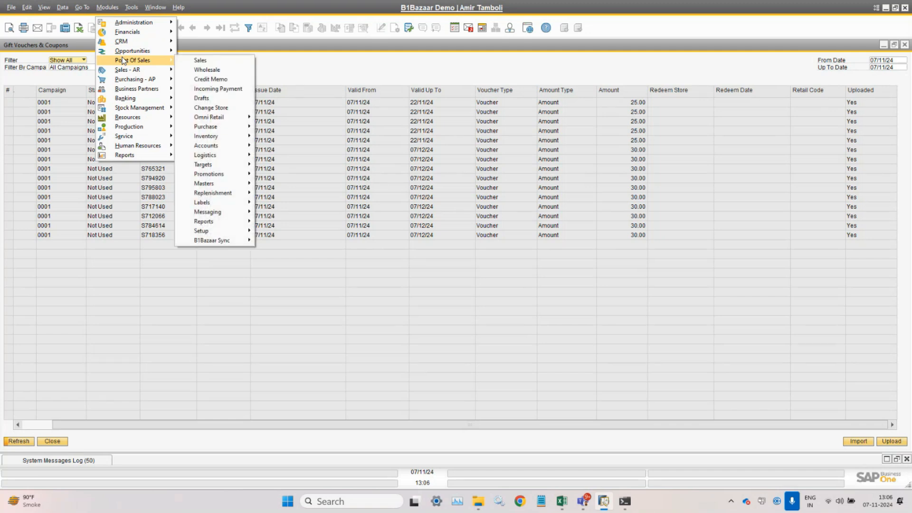
{"action": "mouse_move", "coordinate": [204, 230]}
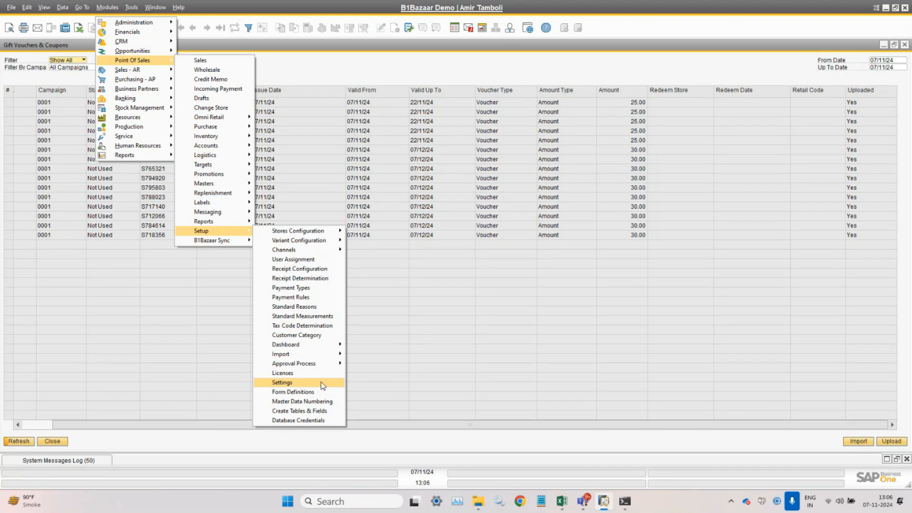
{"action": "left_click", "coordinate": [323, 383]}
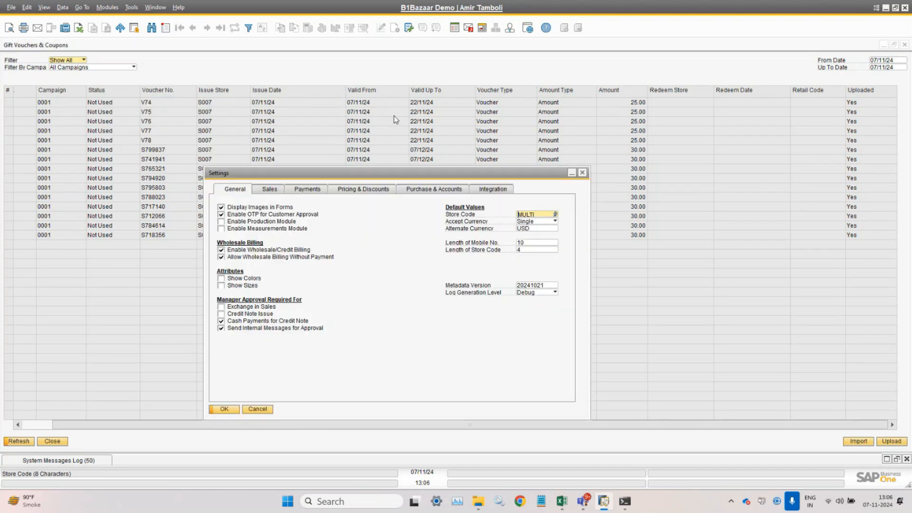
{"action": "left_click", "coordinate": [496, 190]}
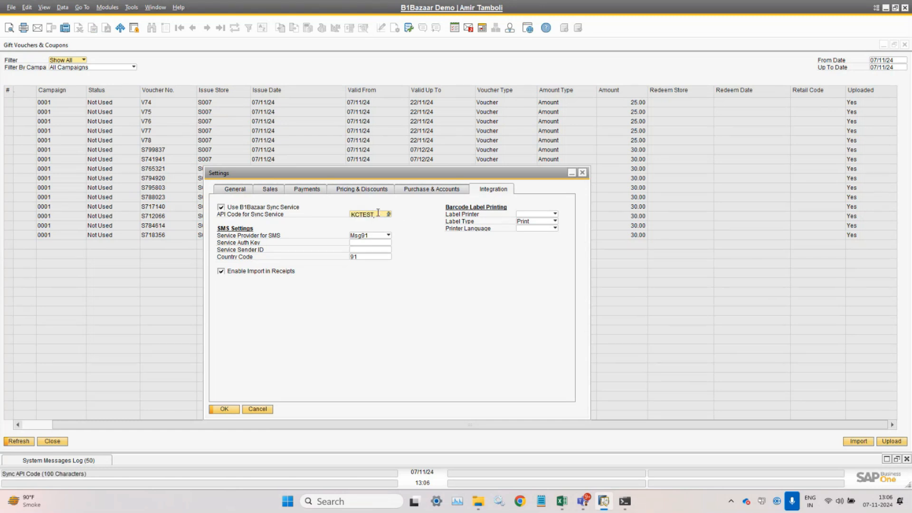
{"action": "left_click", "coordinate": [226, 409]}
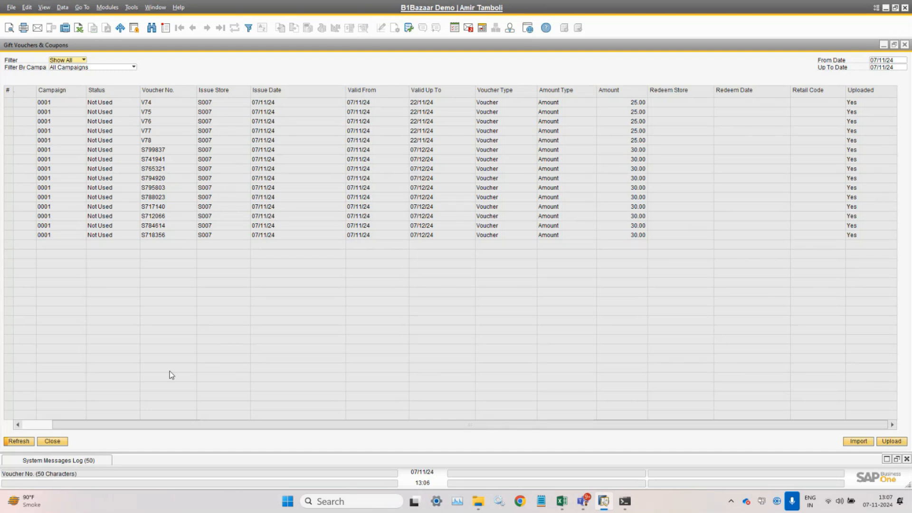
Refresh the list, copy a voucher number, and close the Gift Vouchers & Coupons list.
{"action": "left_click", "coordinate": [19, 441]}
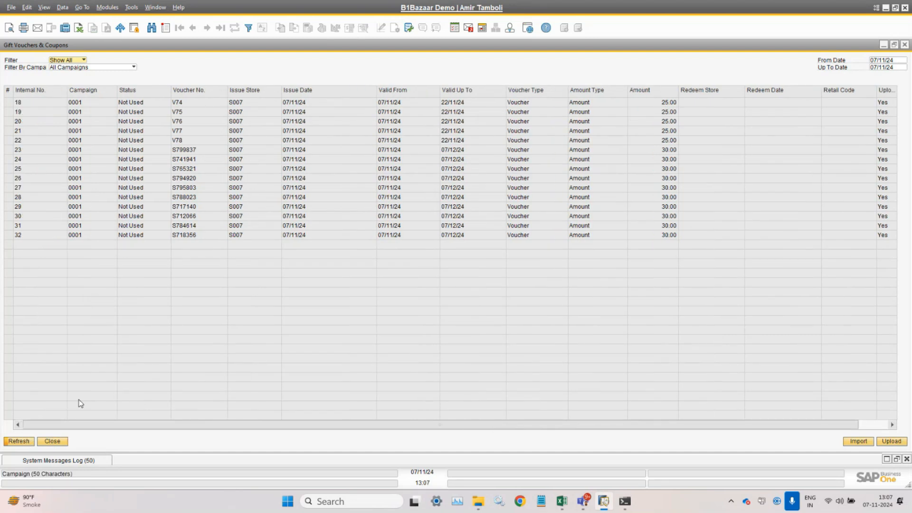
{"action": "right_click", "coordinate": [190, 151]}
{"action": "left_click", "coordinate": [213, 160]}
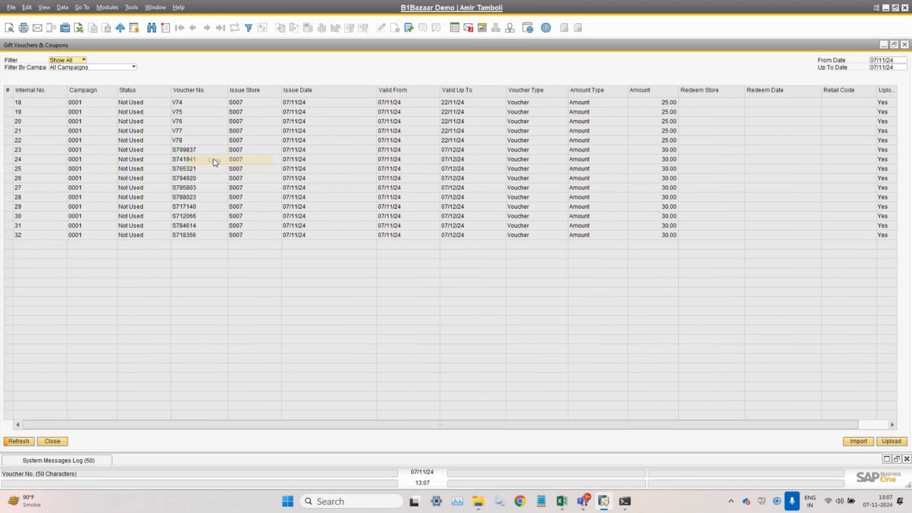
{"action": "left_click", "coordinate": [53, 442]}
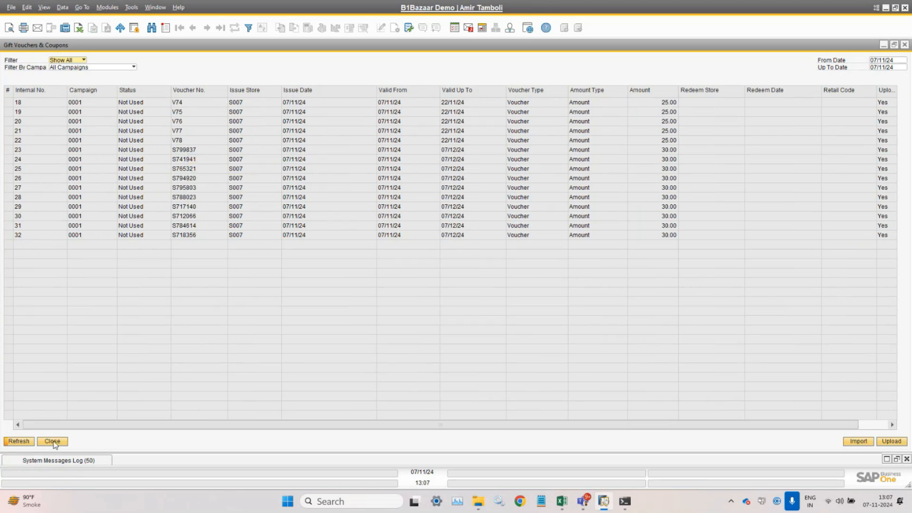
Start a new POS sales invoice and look up the customer by mobile number.
{"action": "left_click", "coordinate": [108, 8]}
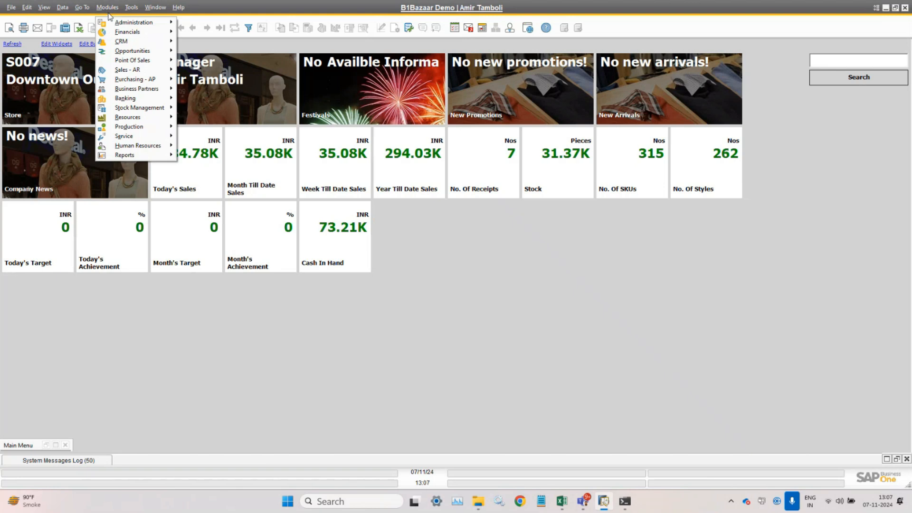
{"action": "mouse_move", "coordinate": [133, 61]}
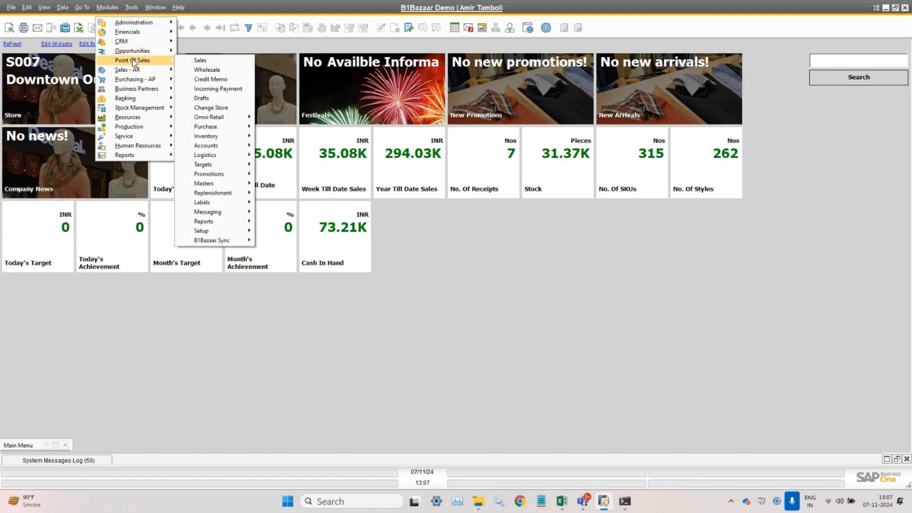
{"action": "left_click", "coordinate": [203, 61]}
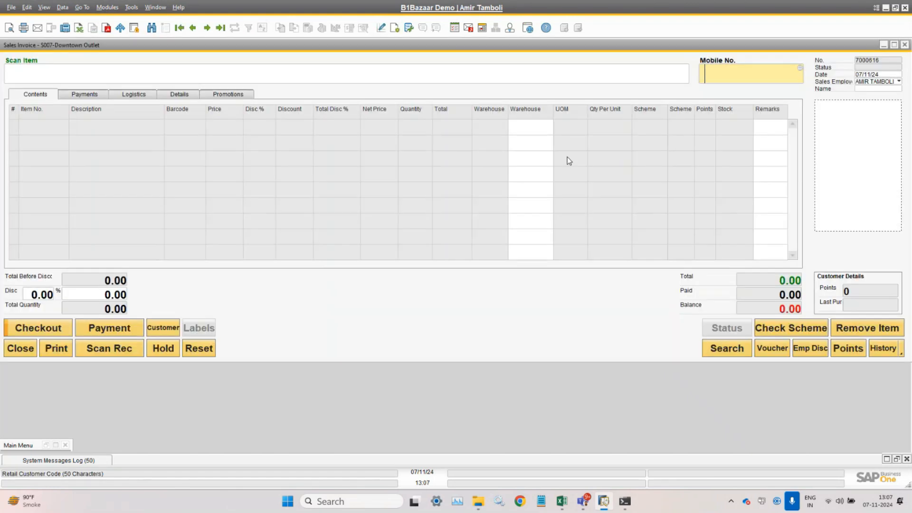
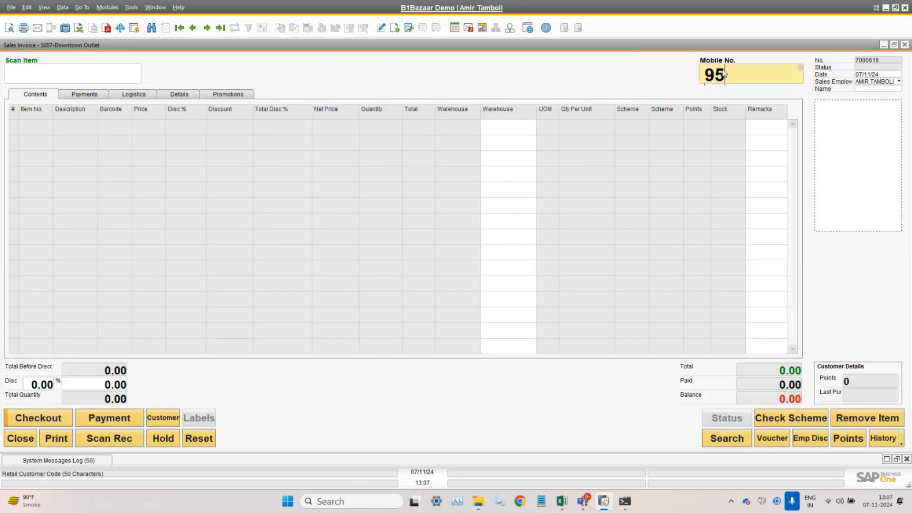
{"action": "key", "text": "Tab"}
Add Boys Spykar Denim Jeans from Boys Apparels, then bring up the voucher redemption window.
{"action": "left_click", "coordinate": [714, 439]}
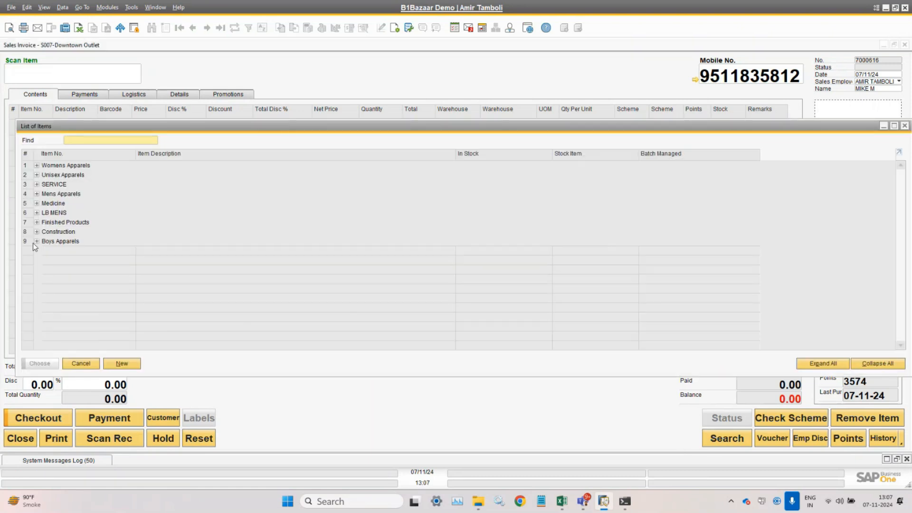
{"action": "left_click", "coordinate": [37, 241]}
{"action": "left_click", "coordinate": [75, 261]}
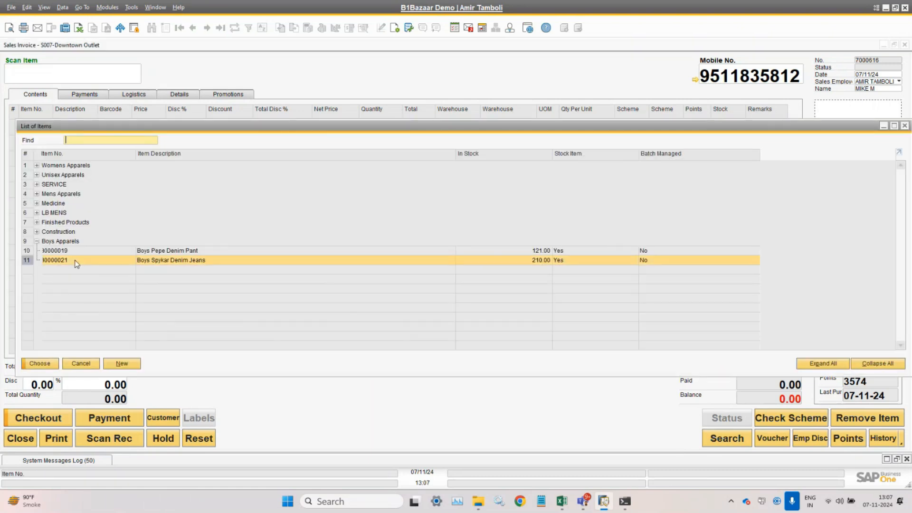
{"action": "double_click", "coordinate": [77, 264]}
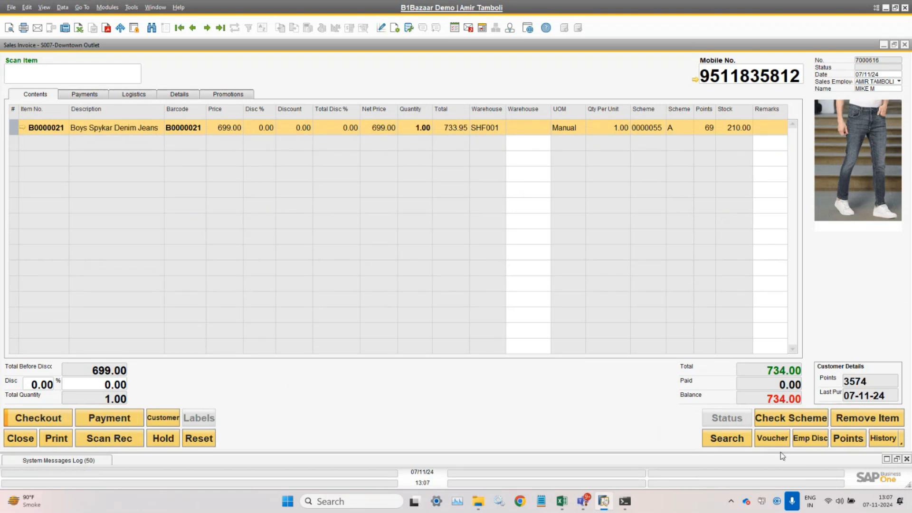
{"action": "left_click", "coordinate": [772, 439]}
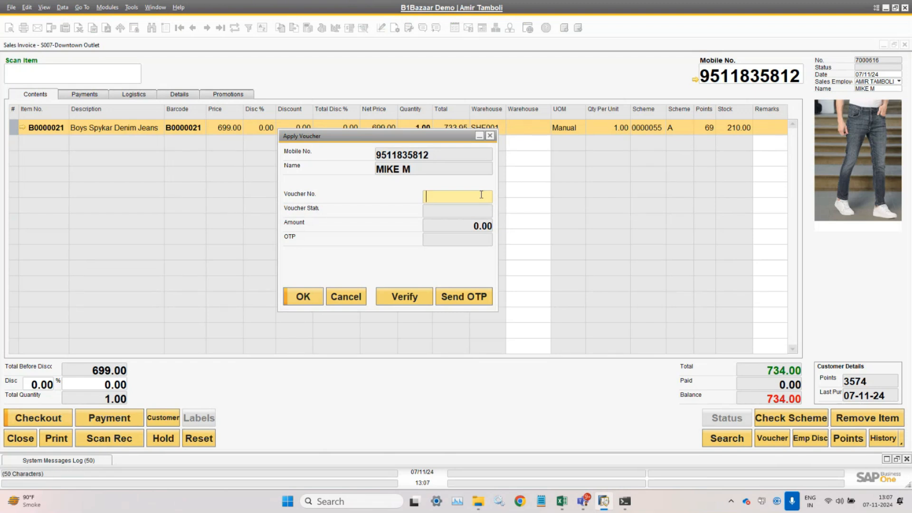
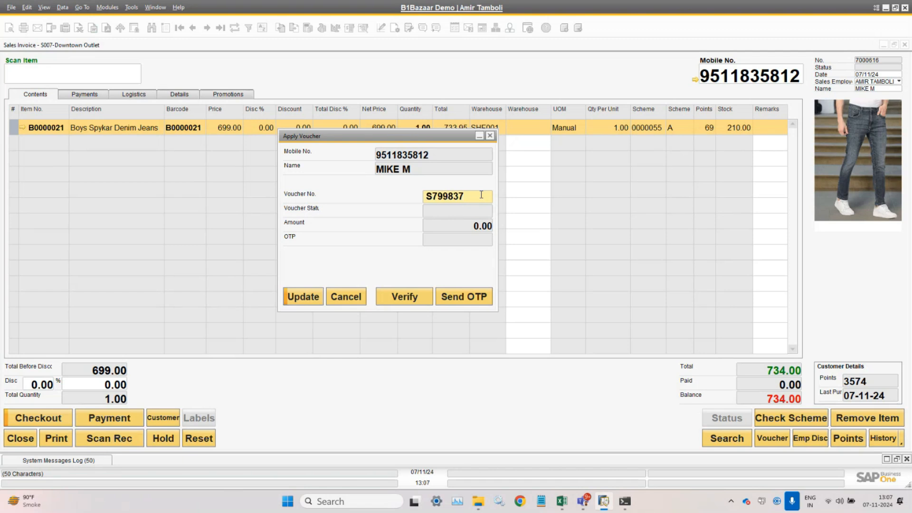
Redeem the copied S7 voucher after OTP verification, paying 30.00 and leaving 704.00.
{"action": "left_click", "coordinate": [403, 302]}
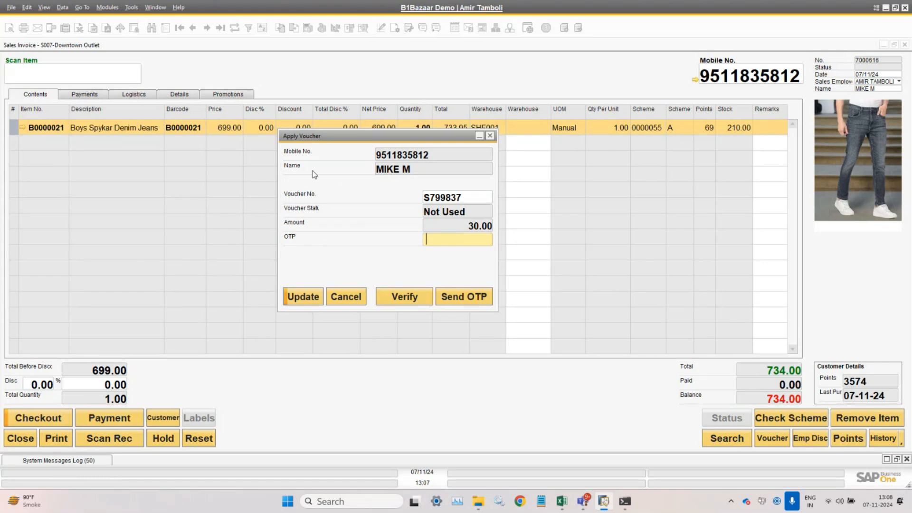
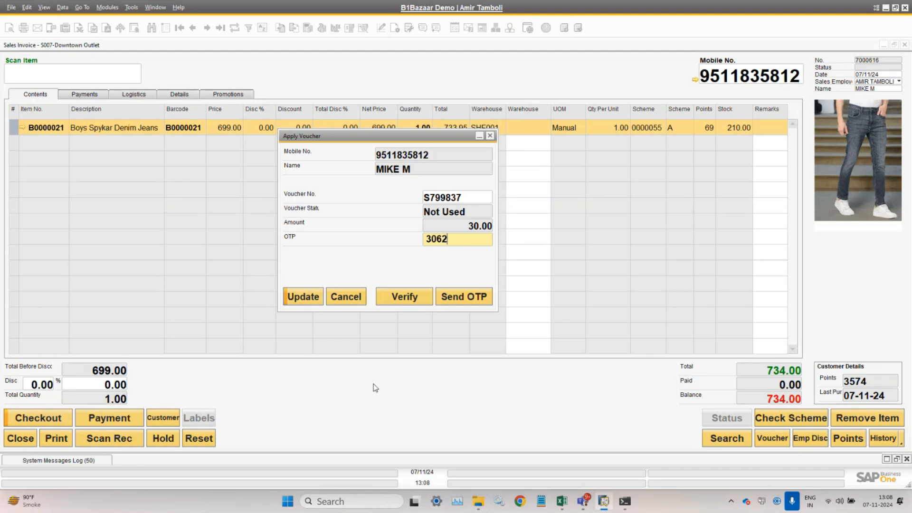
{"action": "left_click", "coordinate": [304, 299]}
{"action": "left_click", "coordinate": [304, 300]}
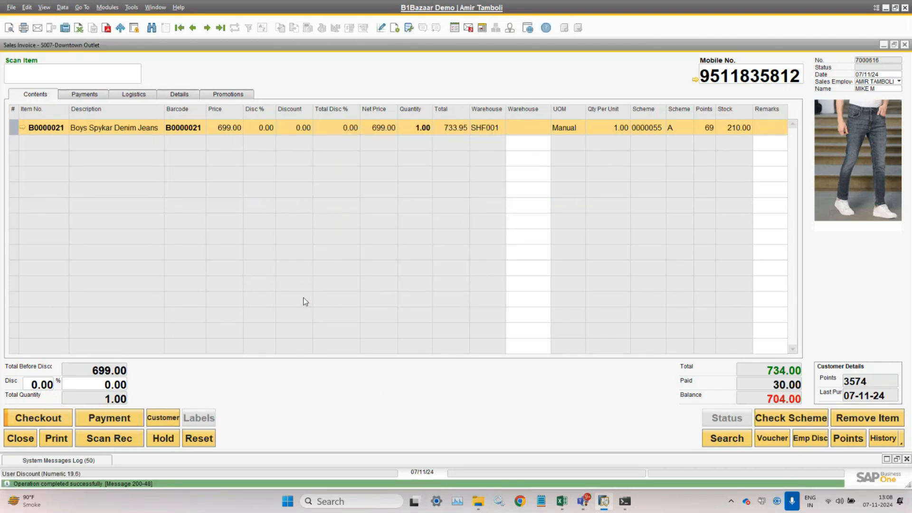
Pay the remaining 704.00 in exact cash, post invoice 7000616 without saving print output, and reopen it.
{"action": "left_click", "coordinate": [58, 422]}
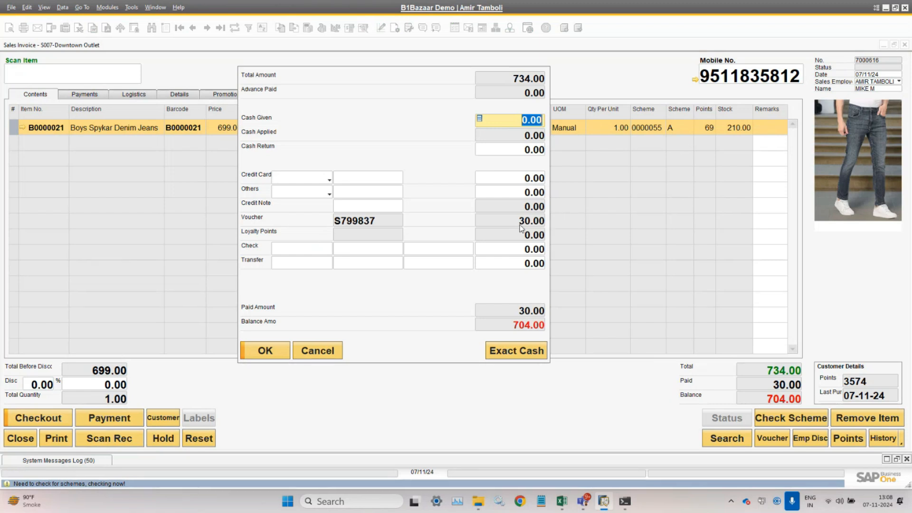
{"action": "left_click", "coordinate": [531, 352]}
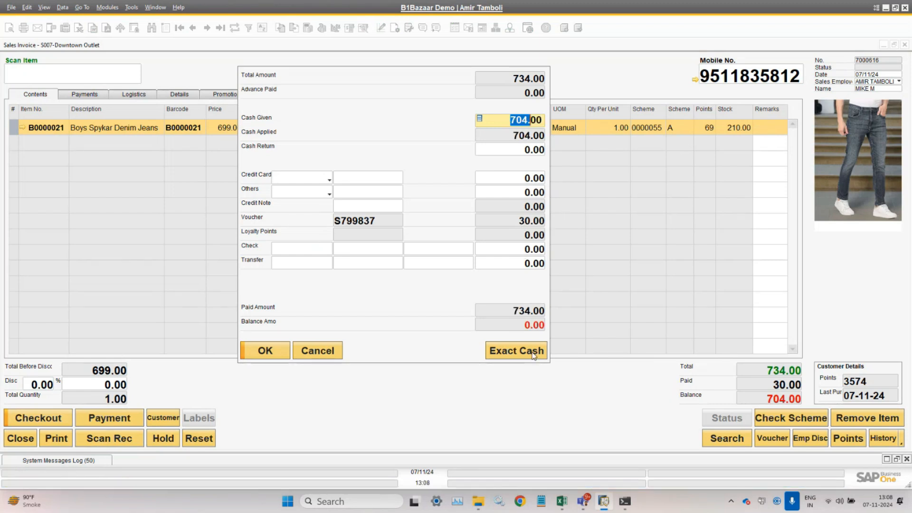
{"action": "left_click", "coordinate": [264, 350]}
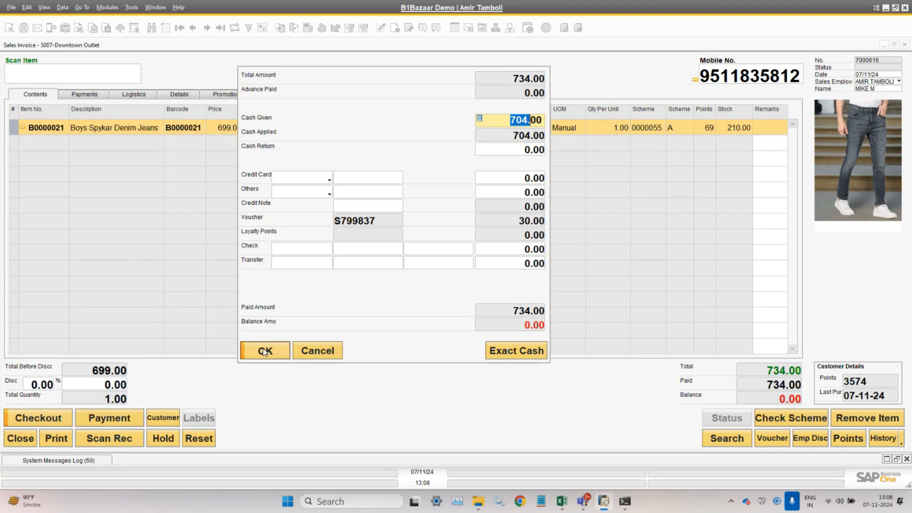
{"action": "left_click", "coordinate": [42, 423]}
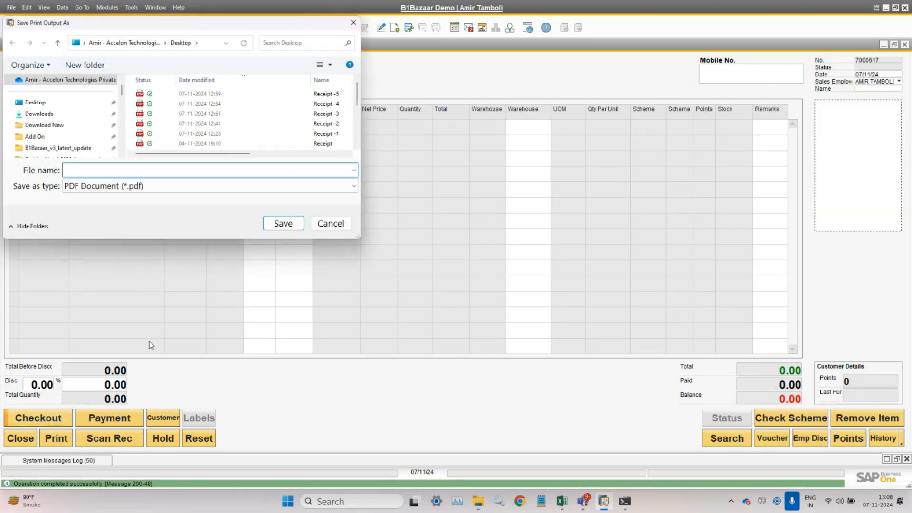
{"action": "left_click", "coordinate": [317, 223]}
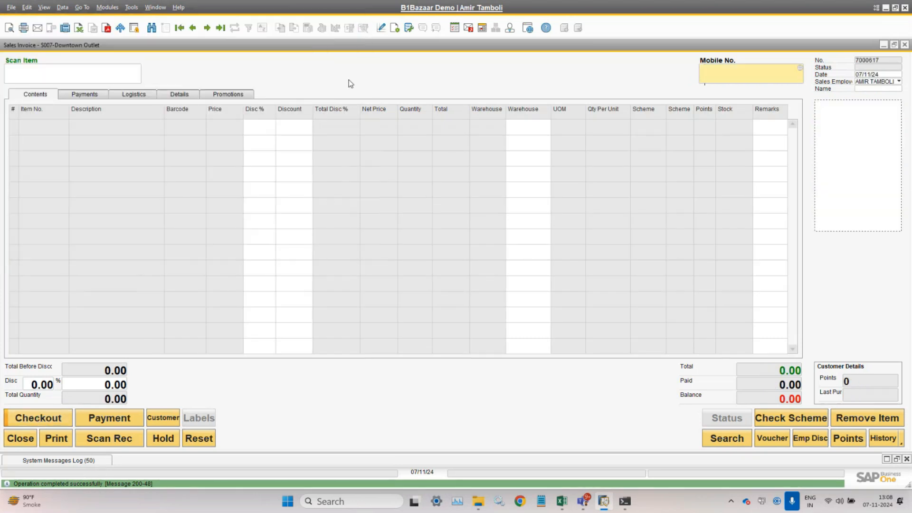
{"action": "left_click", "coordinate": [192, 27]}
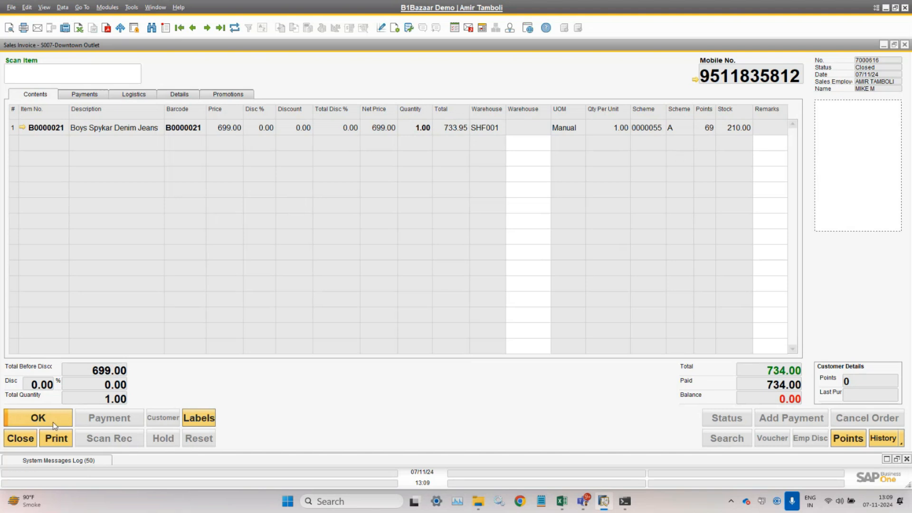
Start new invoice 7000617, load the customer by mobile number, and open the item list.
{"action": "left_click", "coordinate": [167, 28]}
{"action": "left_click", "coordinate": [745, 73]}
{"action": "left_click", "coordinate": [88, 78]}
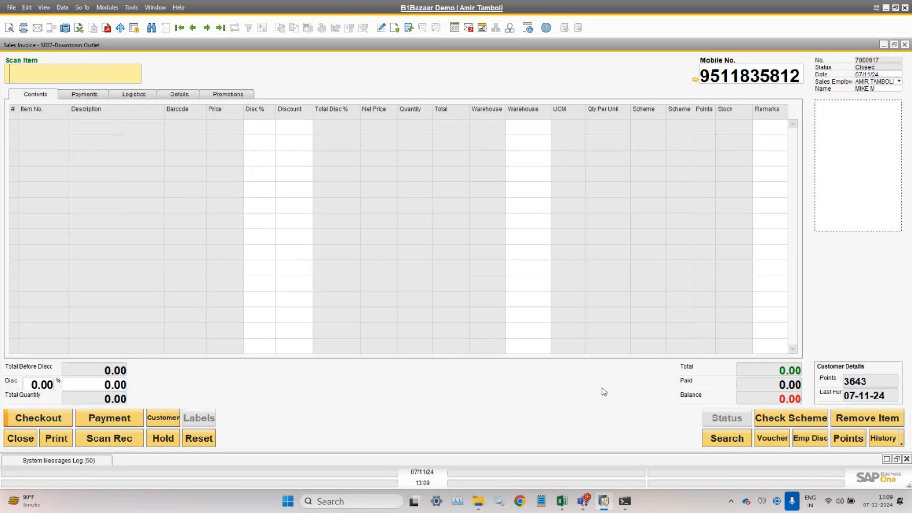
{"action": "left_click", "coordinate": [727, 439]}
Add Boys Pepe Denim Pant, then verify the reused voucher, which shows Used, and cancel redemption.
{"action": "left_click", "coordinate": [37, 240]}
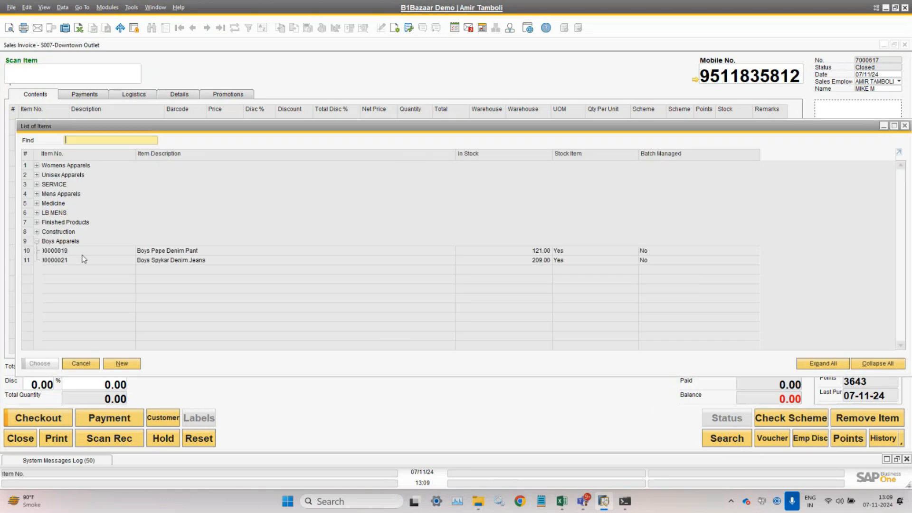
{"action": "double_click", "coordinate": [84, 251]}
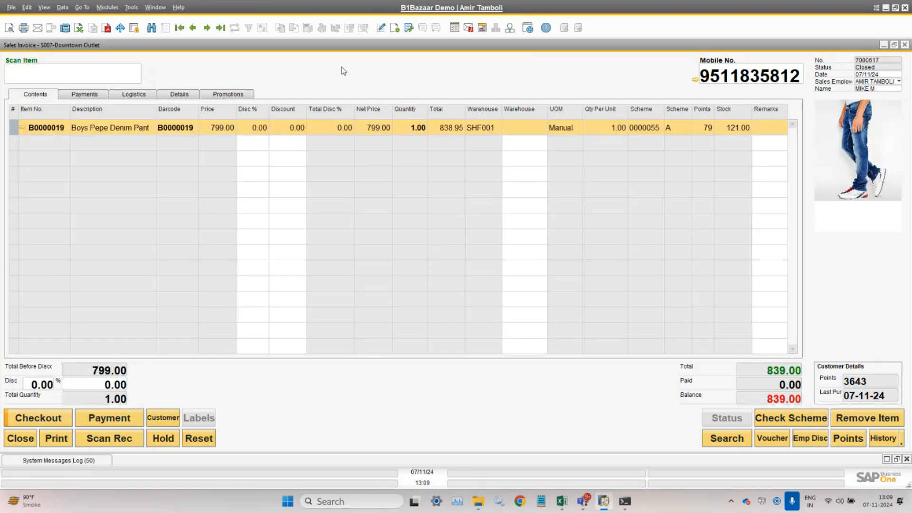
{"action": "left_click", "coordinate": [772, 438]}
{"action": "right_click", "coordinate": [438, 197]}
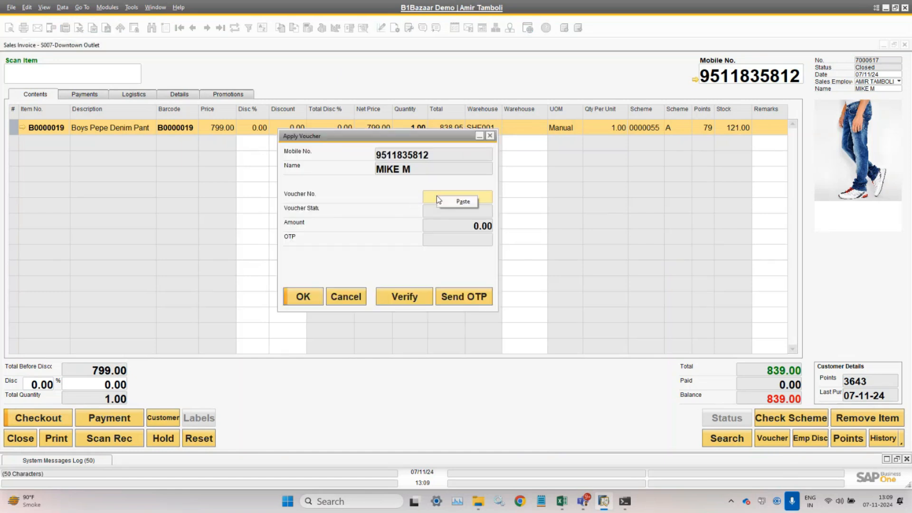
{"action": "left_click", "coordinate": [451, 204]}
{"action": "left_click", "coordinate": [406, 299]}
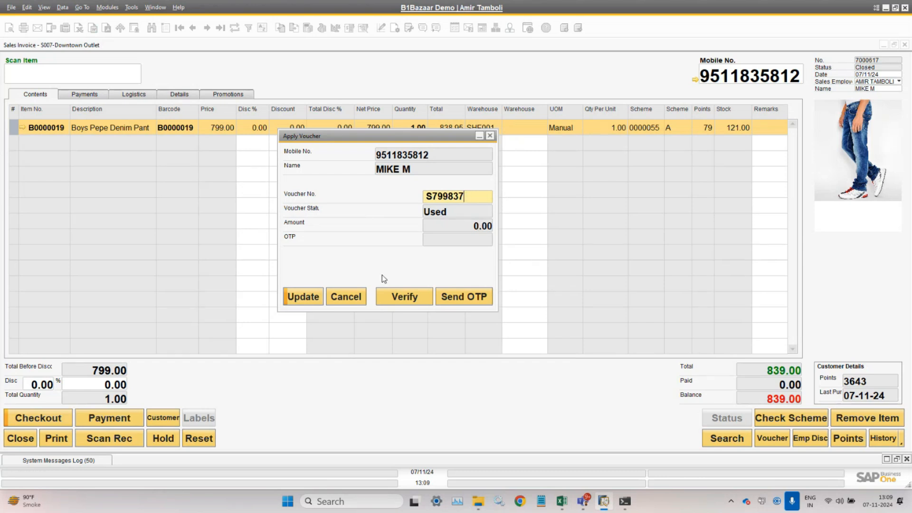
{"action": "left_click", "coordinate": [353, 298]}
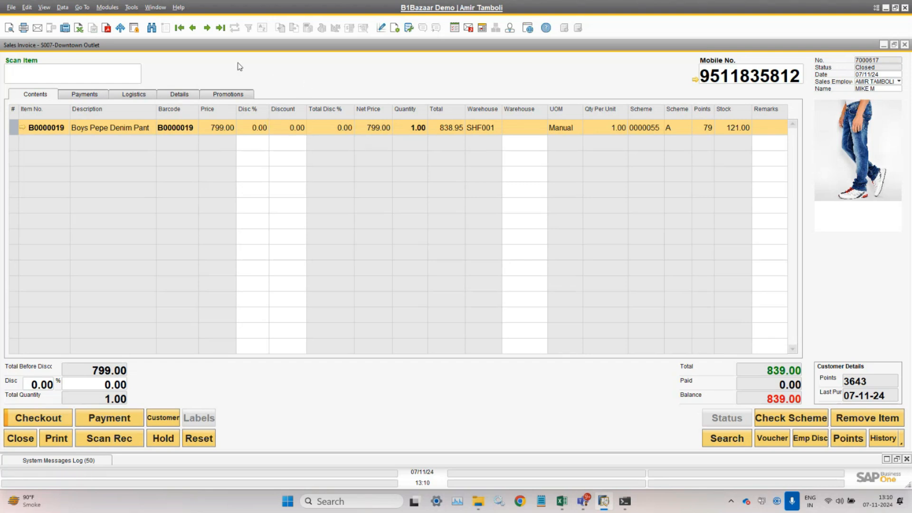
Browse the Window and Modules menus and inspect the denim line's Disc % and Discount cells.
{"action": "left_click", "coordinate": [163, 8]}
{"action": "mouse_move", "coordinate": [107, 7]}
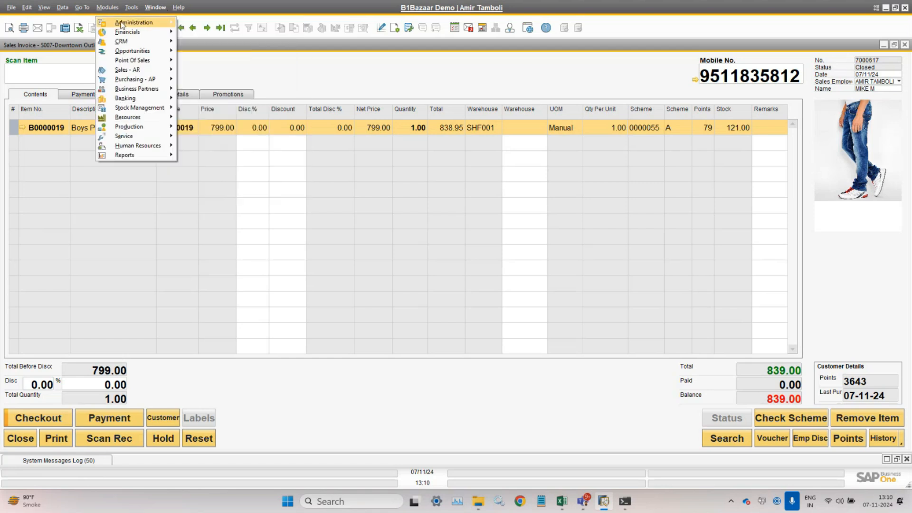
{"action": "mouse_move", "coordinate": [126, 61]}
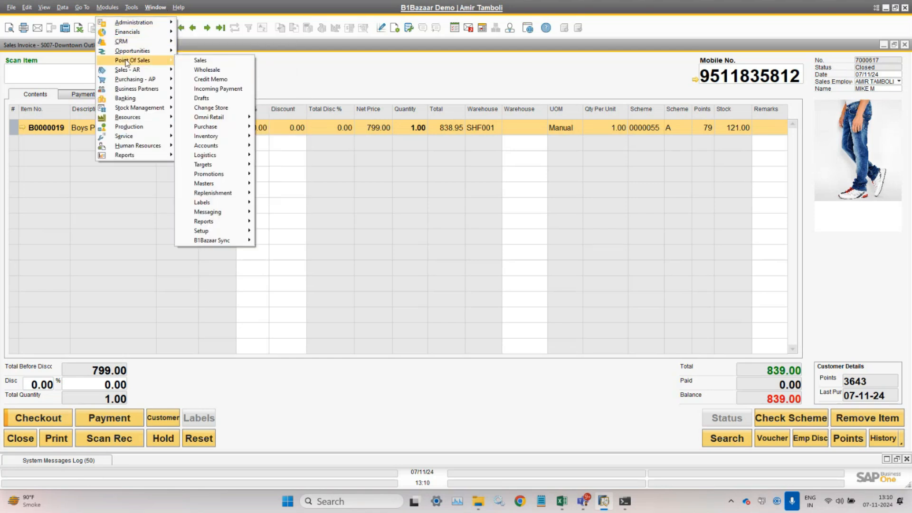
{"action": "left_click", "coordinate": [50, 132]}
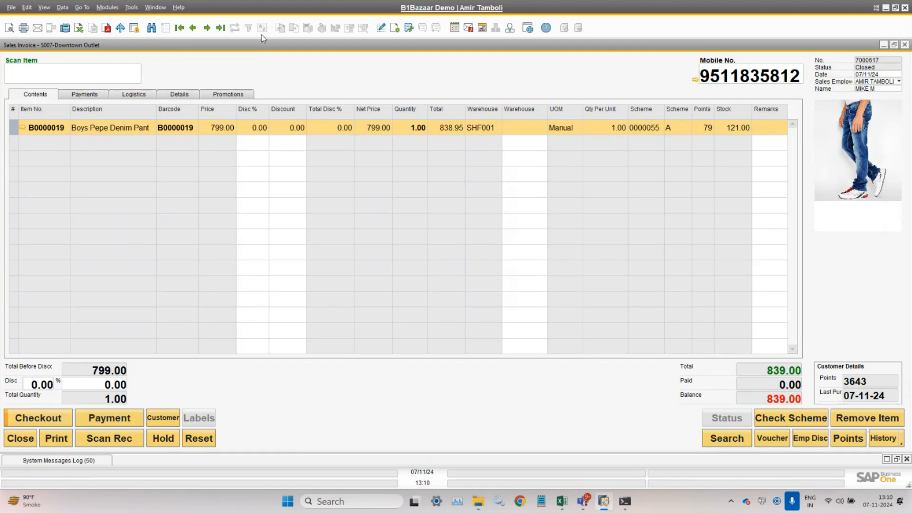
{"action": "left_click", "coordinate": [154, 8]}
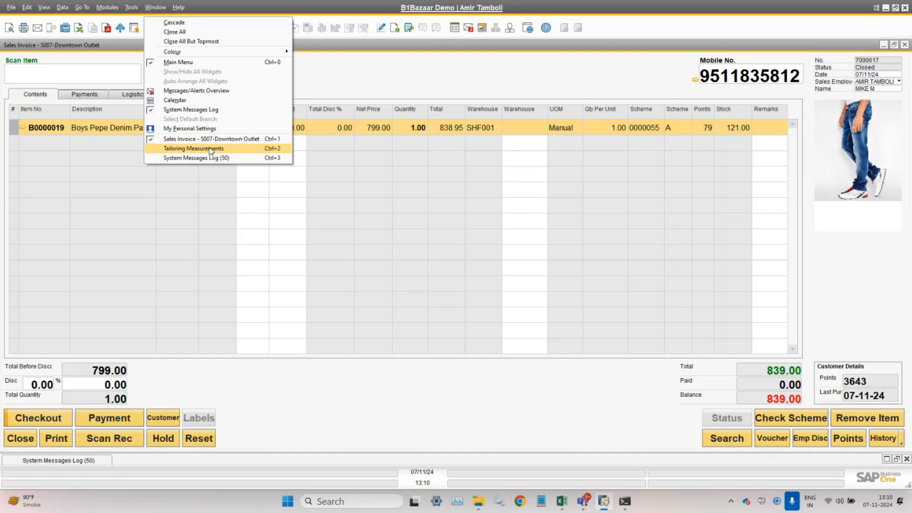
{"action": "left_click", "coordinate": [260, 125]}
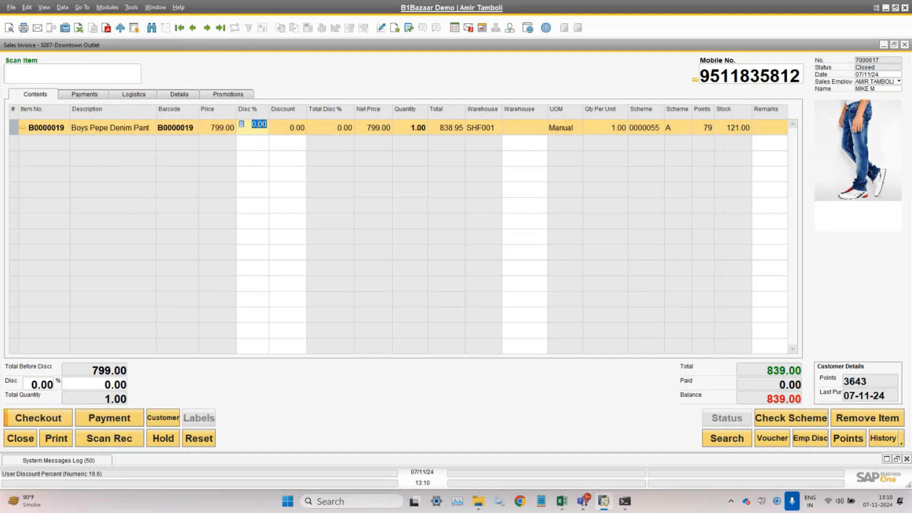
{"action": "left_click", "coordinate": [294, 130]}
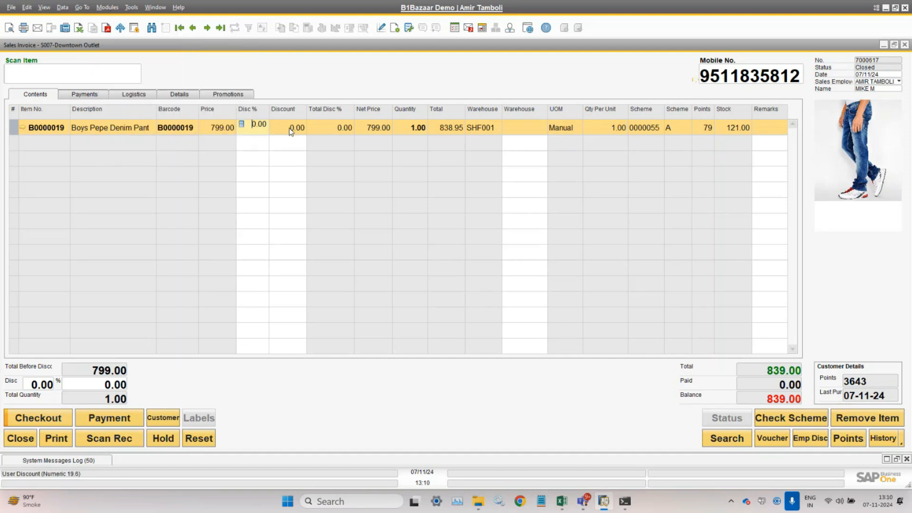
Choose Modules > Point Of Sales > Setup to bring up the B1Bazaar Settings.
{"action": "left_click", "coordinate": [108, 8]}
{"action": "mouse_move", "coordinate": [136, 60]}
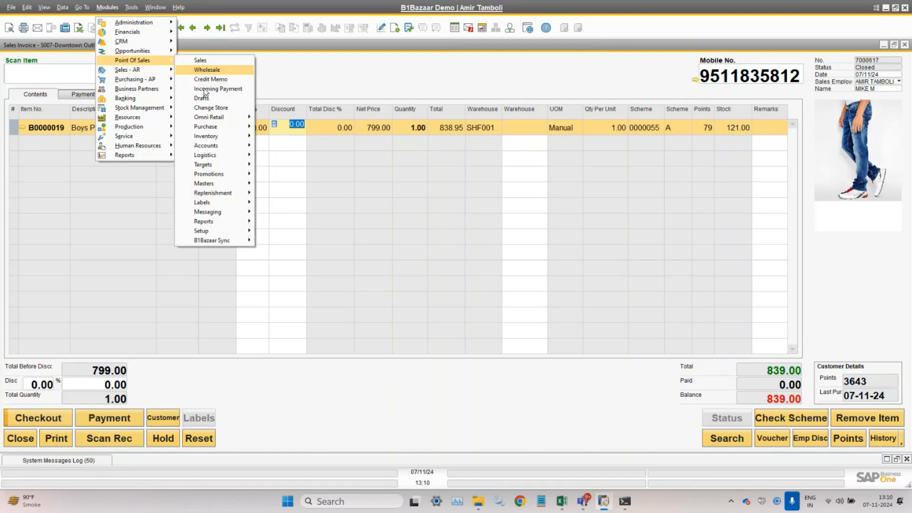
{"action": "mouse_move", "coordinate": [202, 230]}
{"action": "left_click", "coordinate": [314, 385]}
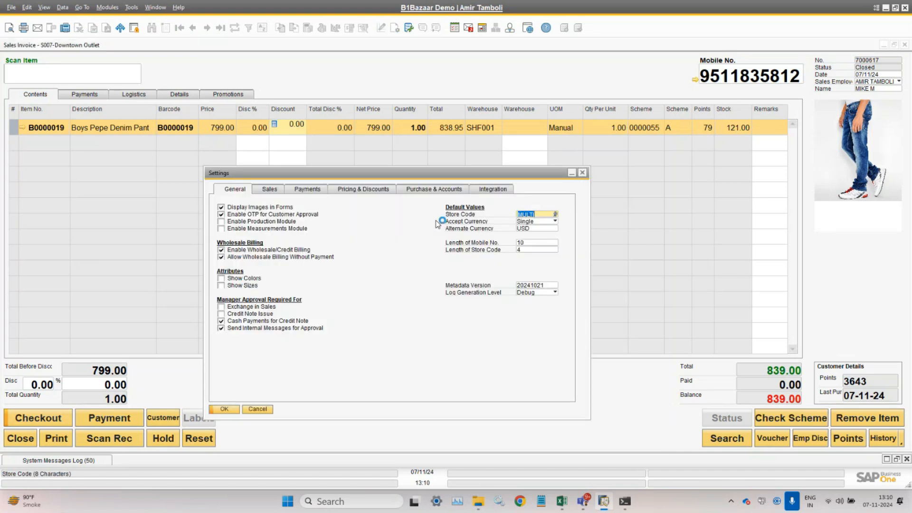
Show the Pricing & Discounts settings page and move the dialog up and right.
{"action": "left_click", "coordinate": [271, 189]}
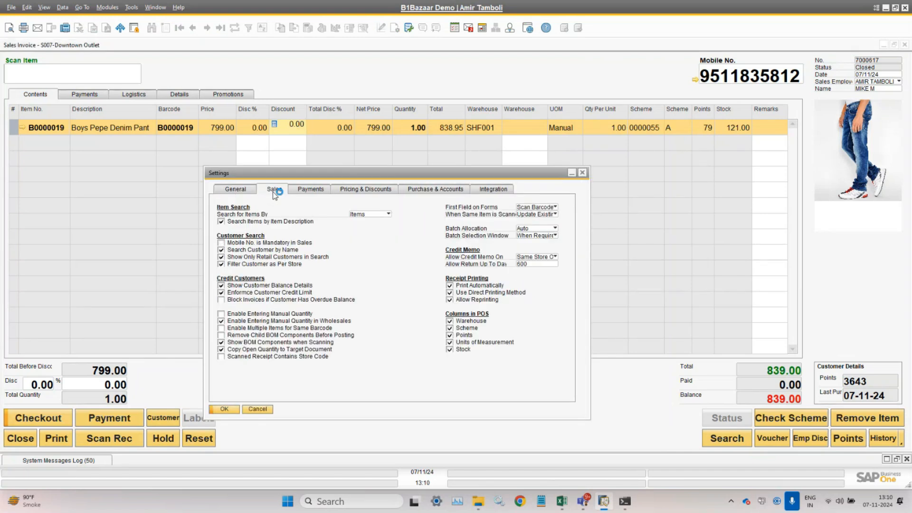
{"action": "left_click", "coordinate": [303, 191]}
{"action": "left_click", "coordinate": [353, 190]}
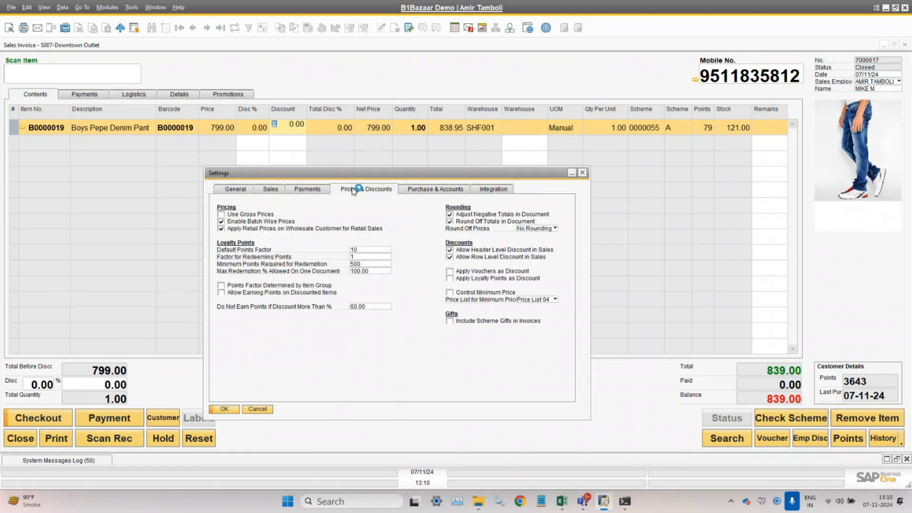
{"action": "left_click_drag", "start_coordinate": [422, 173], "coordinate": [587, 127]}
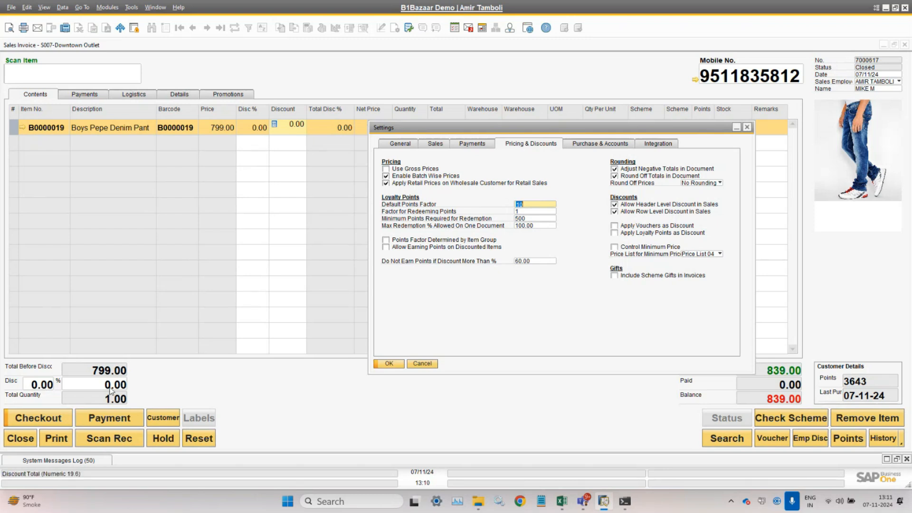
Untick Allow Header and Row Level Discount in sales, then tick them back on.
{"action": "left_click", "coordinate": [643, 217]}
{"action": "left_click", "coordinate": [641, 207]}
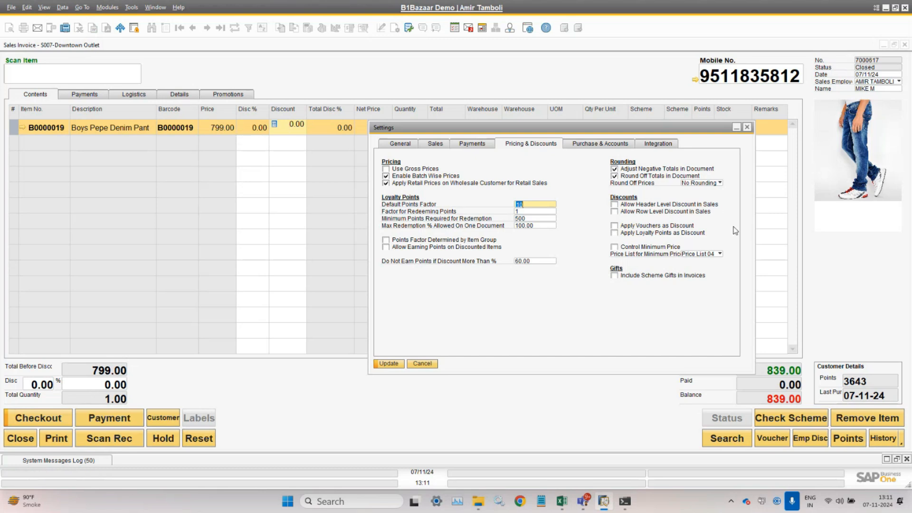
{"action": "left_click", "coordinate": [655, 212]}
Close Settings without changes and give the denim line a 100.00 discount.
{"action": "left_click", "coordinate": [420, 364]}
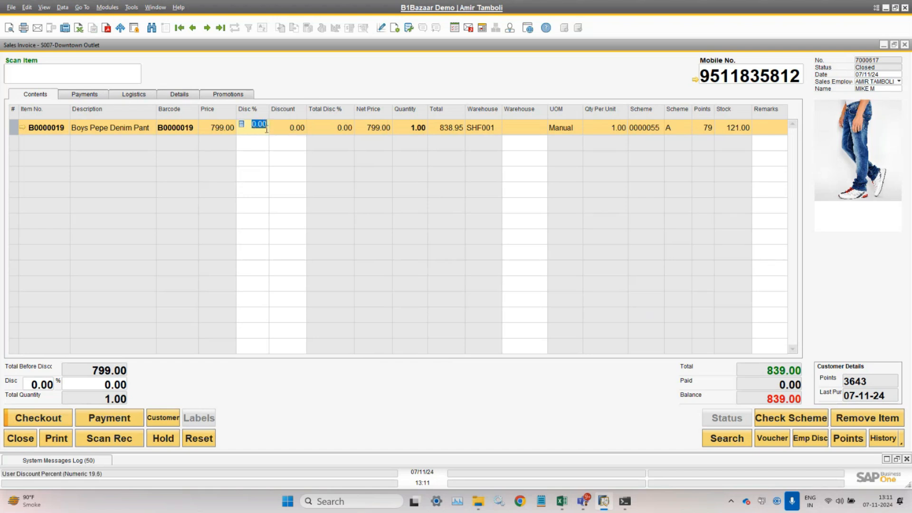
{"action": "double_click", "coordinate": [288, 127]}
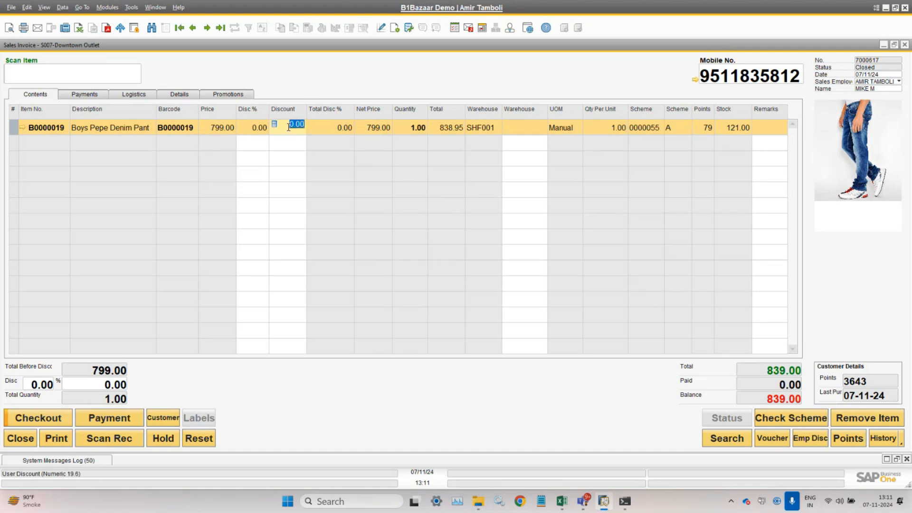
{"action": "type", "text": "100"}
{"action": "key", "text": "Tab"}
Change the denim line's discount to 20%, taking 159.80 off for a 671.00 total.
{"action": "left_click", "coordinate": [289, 128]}
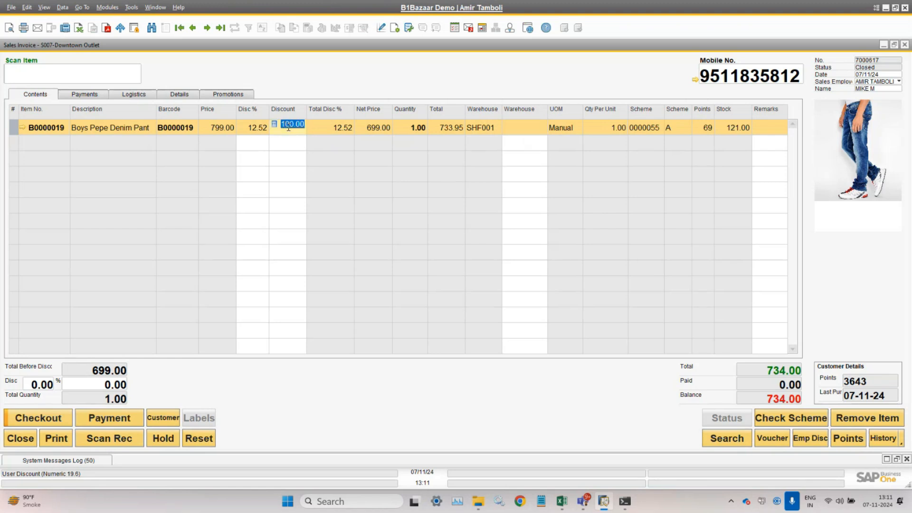
{"action": "left_click", "coordinate": [249, 131]}
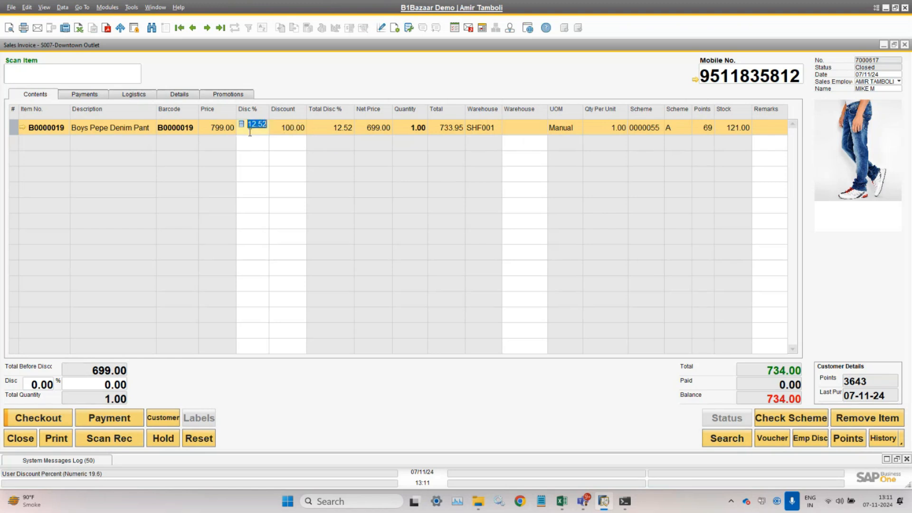
{"action": "type", "text": "20"}
{"action": "key", "text": "Tab"}
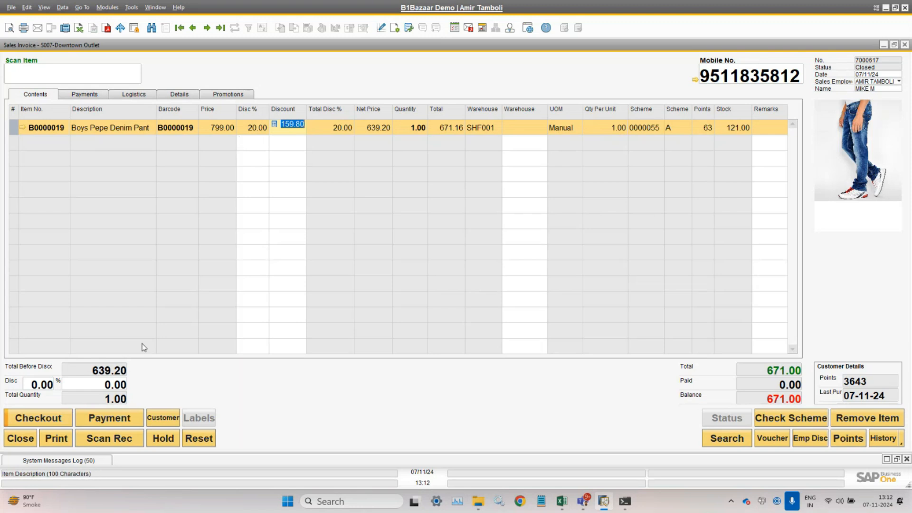
Set the invoice-level discount amount to 0 and begin entering the next barcode in Scan Item.
{"action": "left_click", "coordinate": [107, 384]}
{"action": "type", "text": "1"}
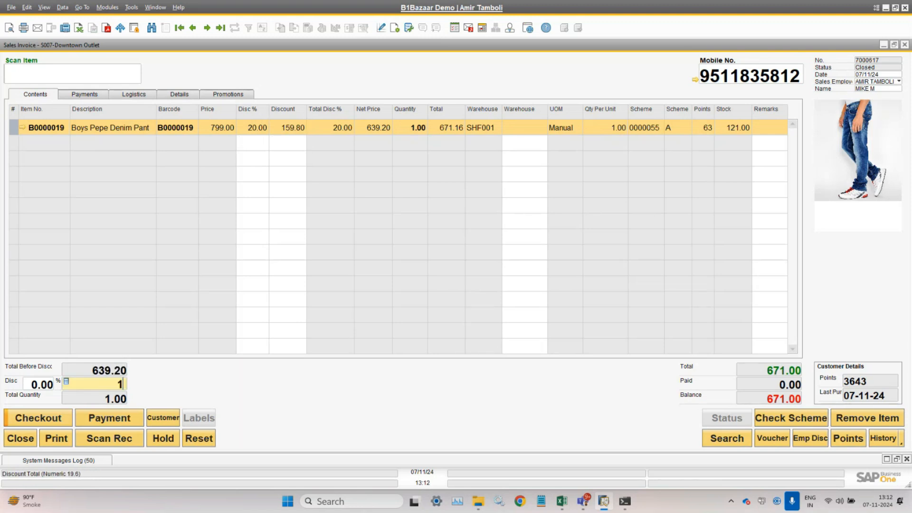
{"action": "key", "text": "BackSpace"}
{"action": "type", "text": "0"}
{"action": "left_click", "coordinate": [83, 74]}
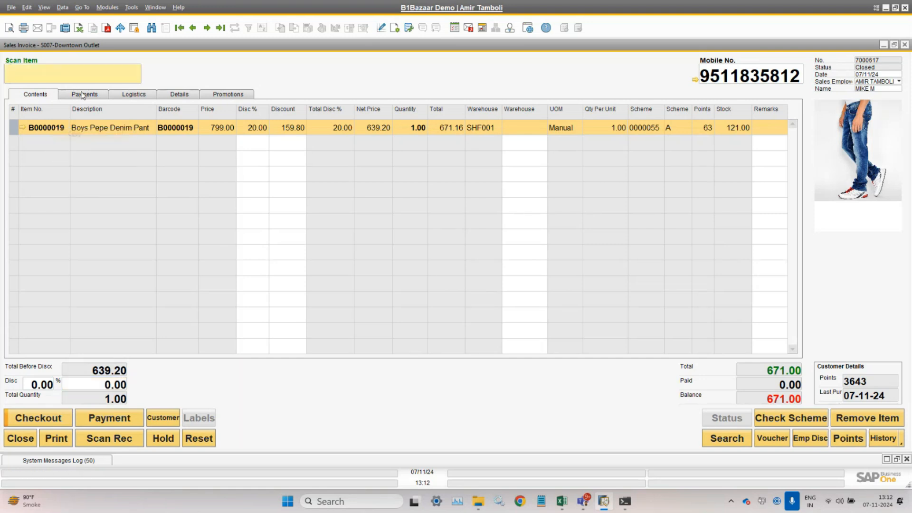
{"action": "type", "text": "B0000019"}
{"action": "key", "text": "BackSpace"}
{"action": "key", "text": "BackSpace"}
Add the Unisex Zeco T-Shirt (B0000020) and apply a 50.00 invoice-level discount.
{"action": "type", "text": "20"}
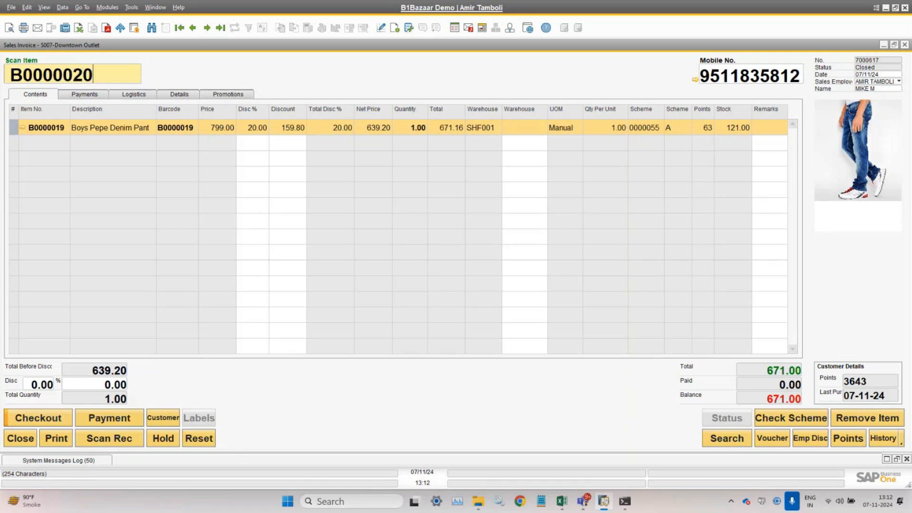
{"action": "key", "text": "Return"}
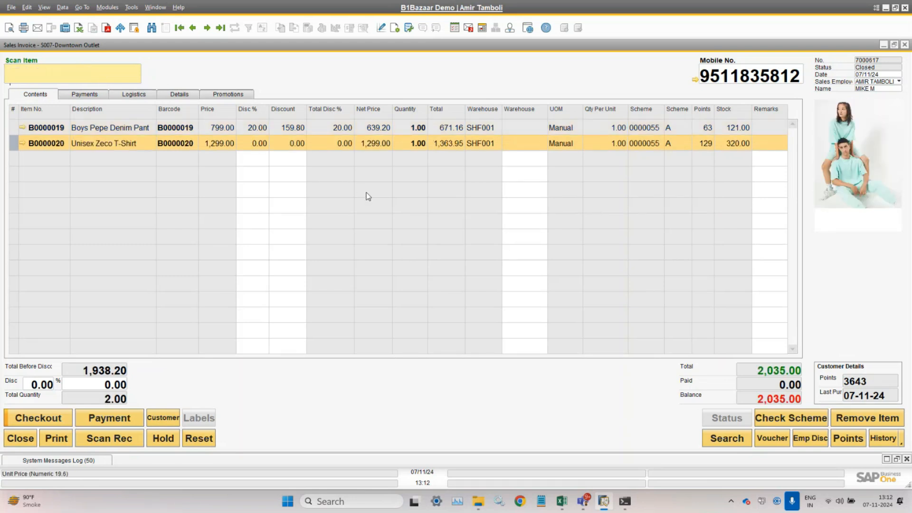
{"action": "left_click", "coordinate": [66, 381]}
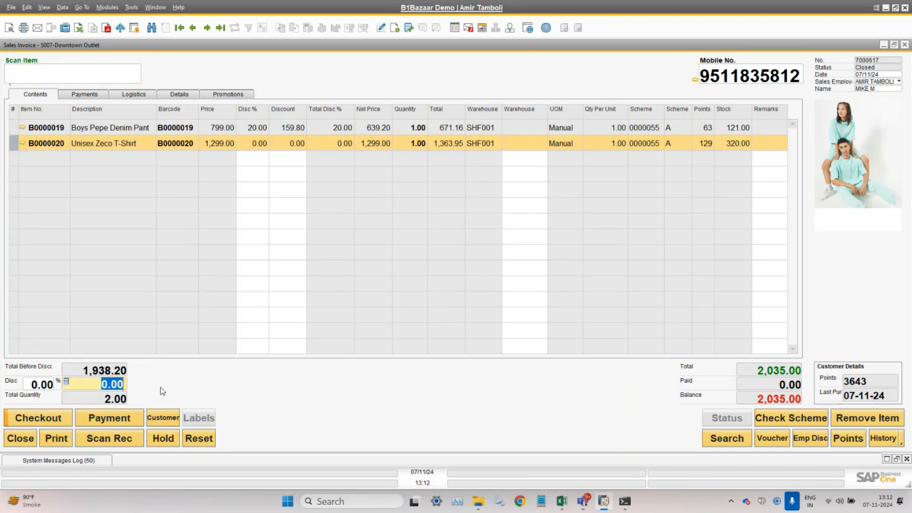
{"action": "type", "text": "100"}
{"action": "key", "text": "BackSpace"}
{"action": "key", "text": "BackSpace"}
{"action": "key", "text": "BackSpace"}
{"action": "type", "text": "50"}
{"action": "key", "text": "Return"}
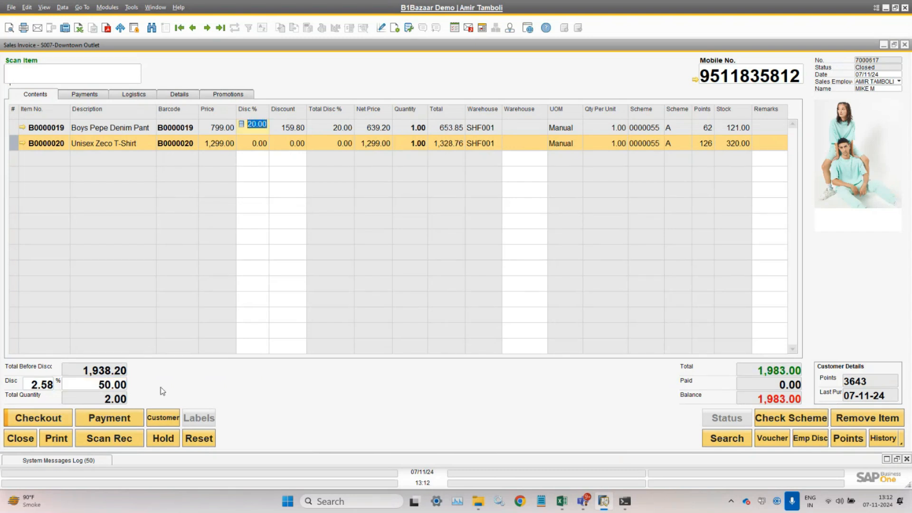
Change the invoice discount to 10%, 193.82 off, bringing the total to 1,832.00.
{"action": "left_click", "coordinate": [38, 384]}
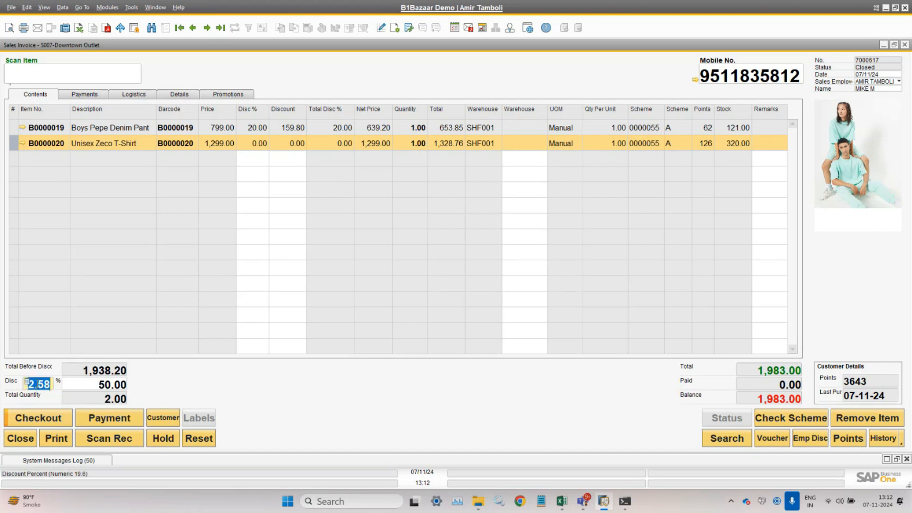
{"action": "type", "text": "10"}
{"action": "key", "text": "Tab"}
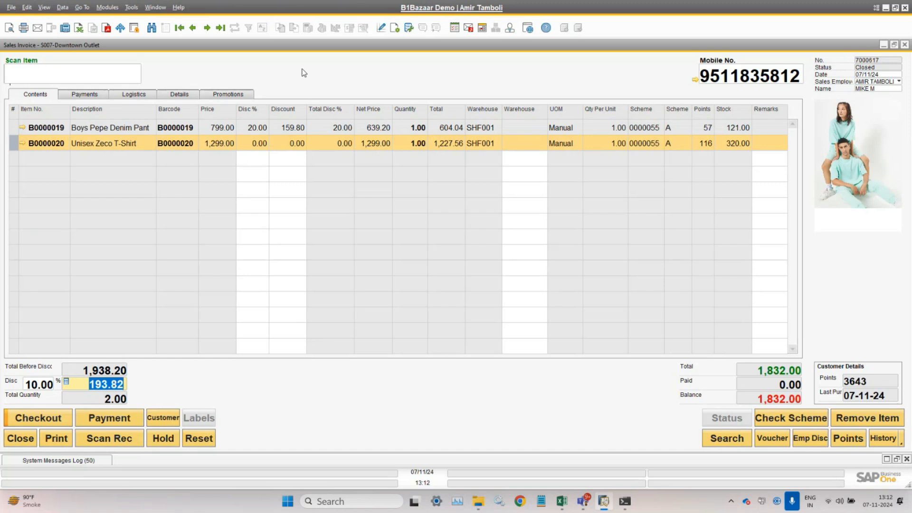
Pay invoice 7000617's 1,832.00 in exact cash, post it skipping print output, and start invoice 7000618.
{"action": "left_click", "coordinate": [38, 418]}
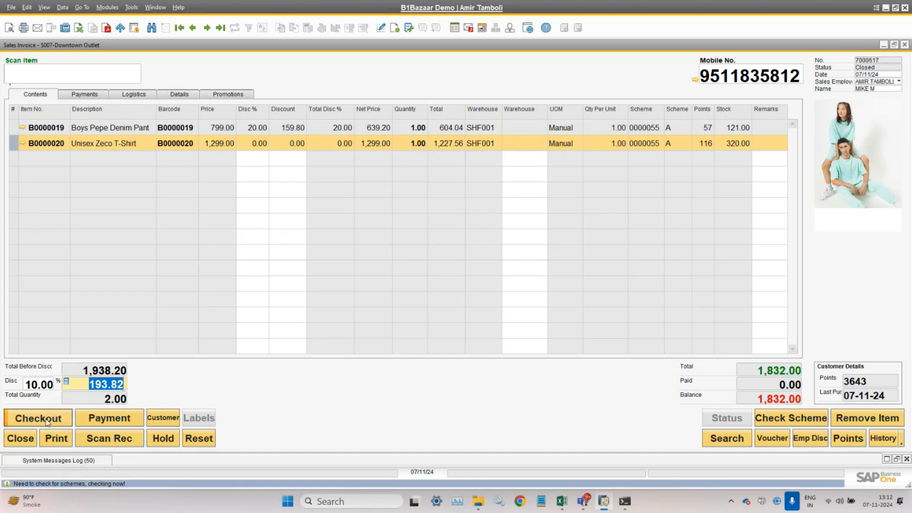
{"action": "left_click", "coordinate": [505, 355]}
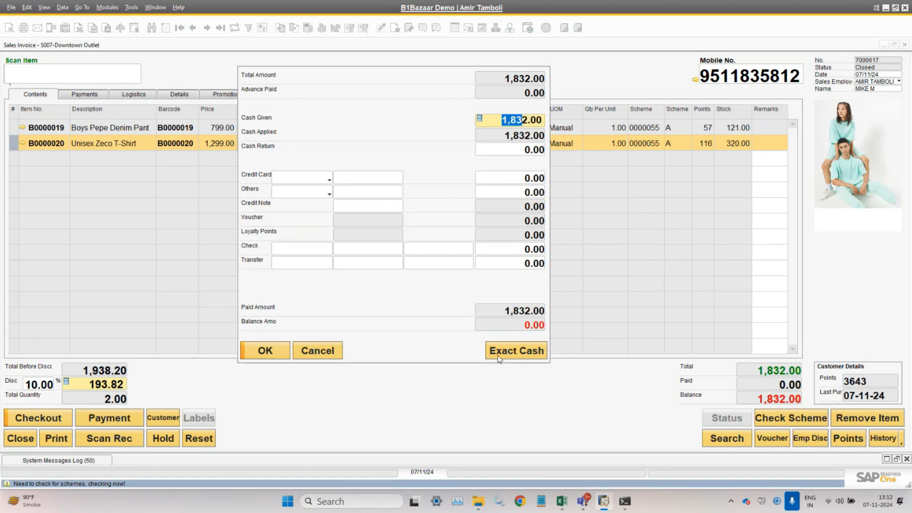
{"action": "left_click", "coordinate": [264, 351]}
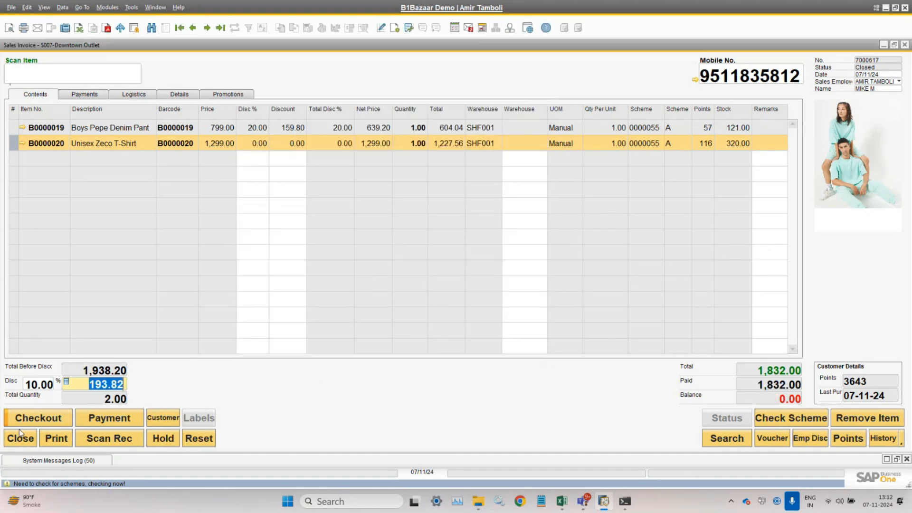
{"action": "left_click", "coordinate": [37, 418]}
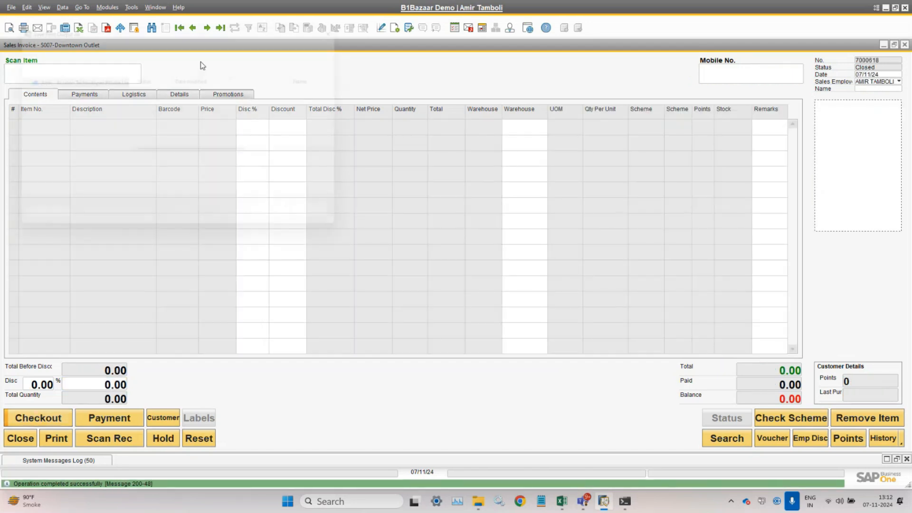
{"action": "left_click", "coordinate": [327, 223]}
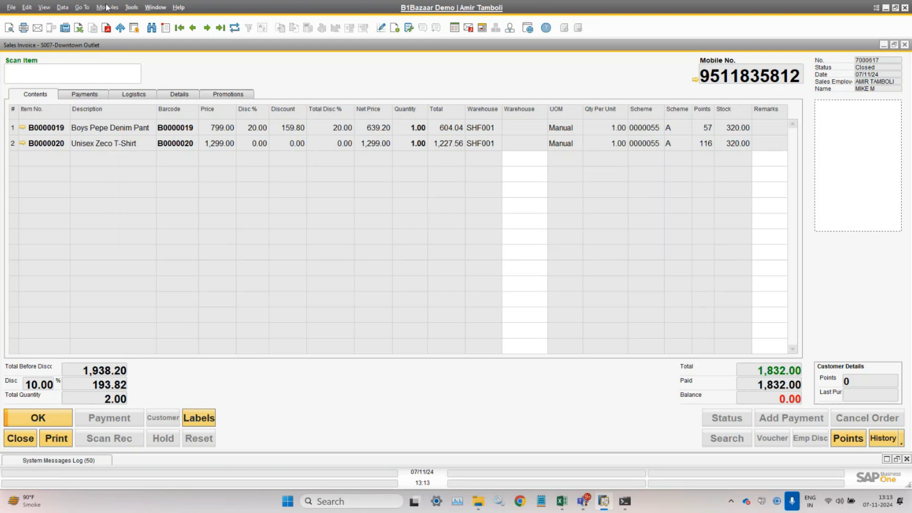
{"action": "left_click", "coordinate": [165, 28]}
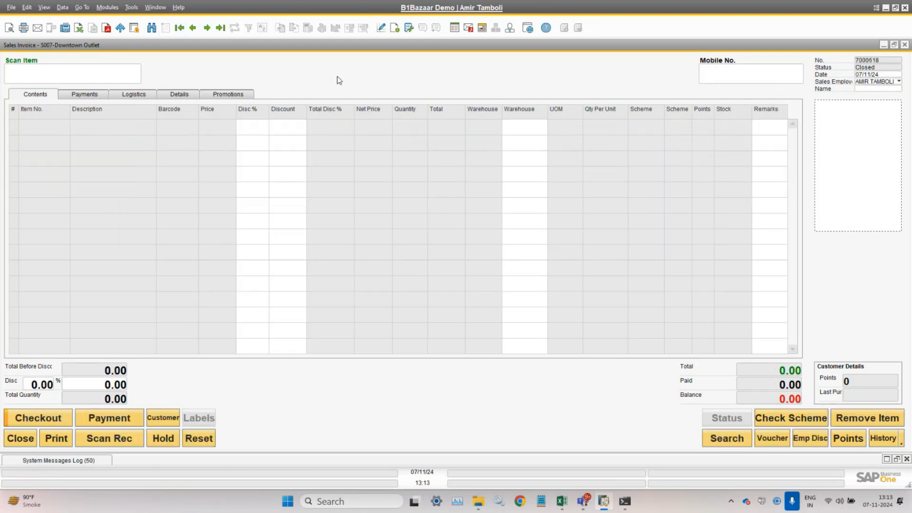
Open the BzrUserStoreMapping form from the add-on's default forms.
{"action": "left_click", "coordinate": [773, 74]}
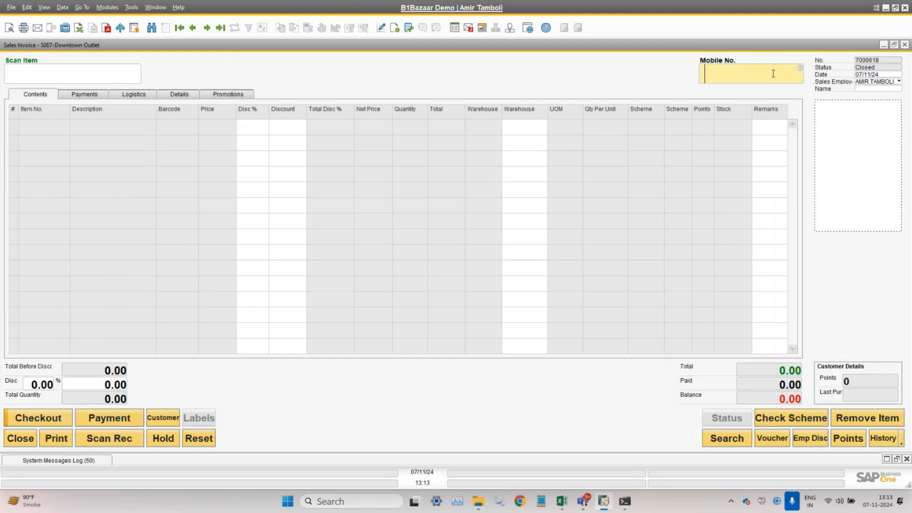
{"action": "left_click", "coordinate": [134, 10]}
{"action": "mouse_move", "coordinate": [193, 197]}
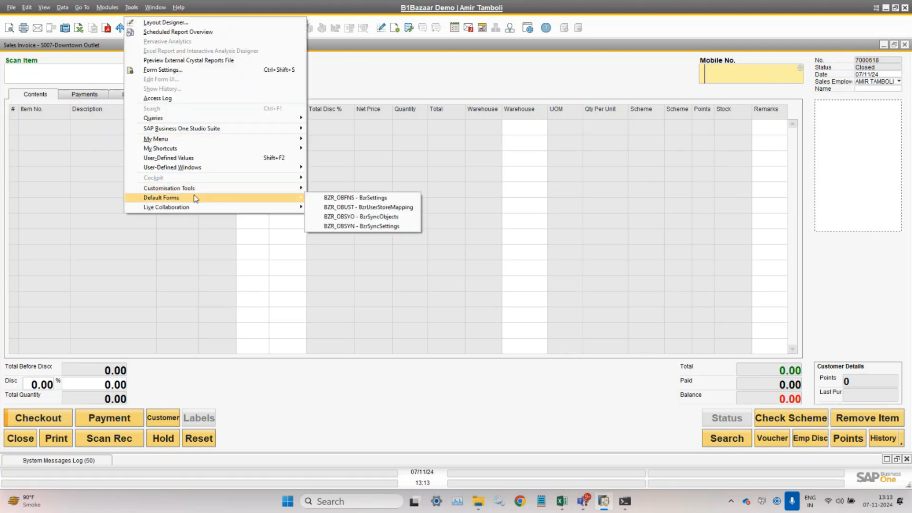
{"action": "left_click", "coordinate": [386, 213]}
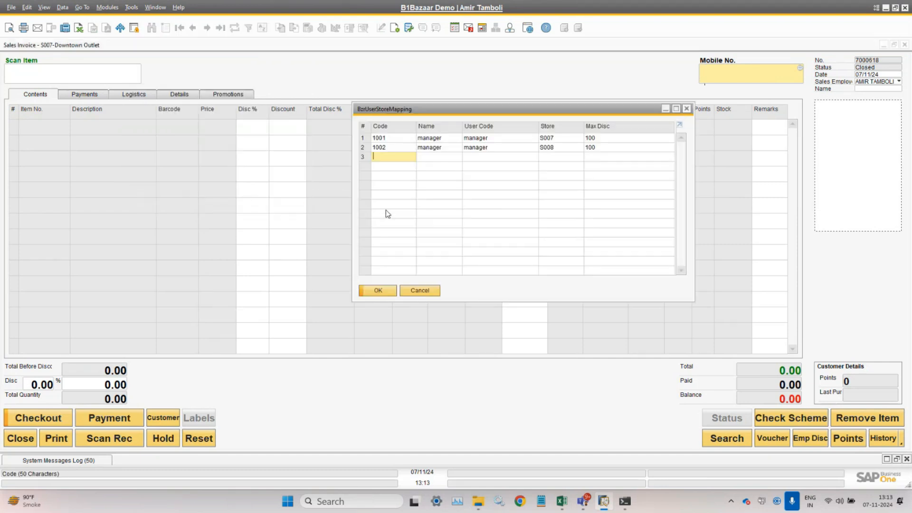
Set Max Disc to 10 for stores S007 and S008 and save the mapping.
{"action": "left_click", "coordinate": [505, 139]}
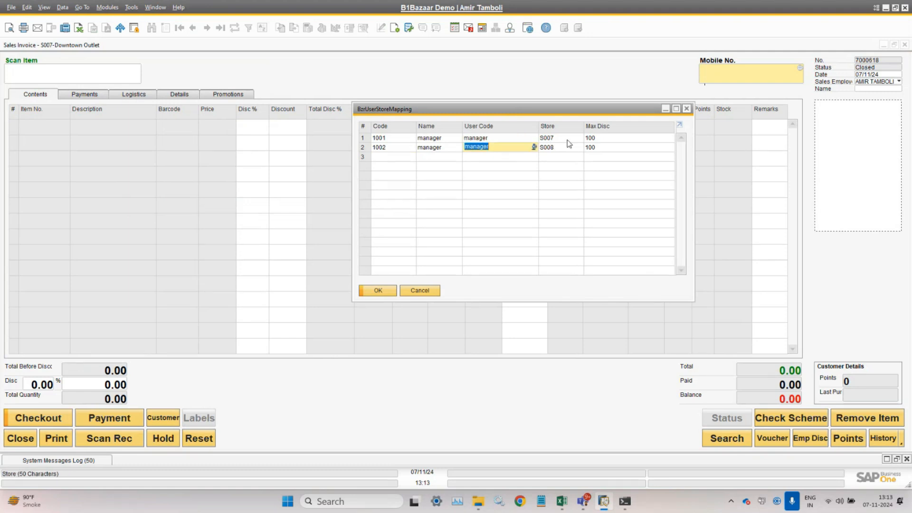
{"action": "left_click", "coordinate": [626, 138]}
{"action": "left_click", "coordinate": [622, 147]}
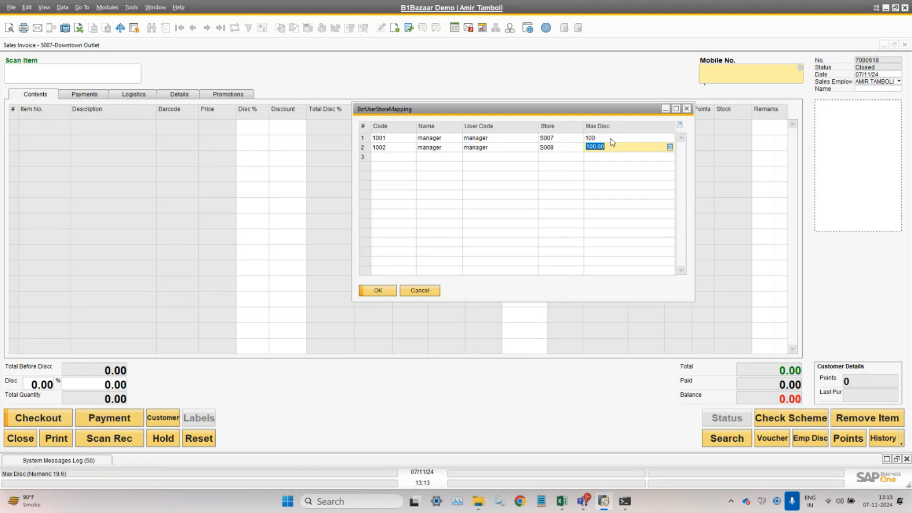
{"action": "left_click", "coordinate": [611, 138]}
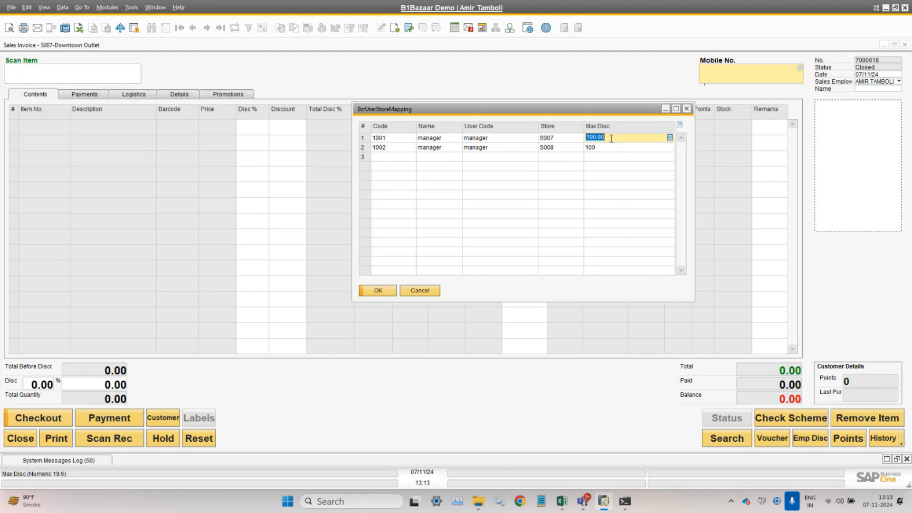
{"action": "type", "text": "10"}
{"action": "key", "text": "Down"}
{"action": "type", "text": "10"}
{"action": "left_click", "coordinate": [611, 138]}
{"action": "left_click", "coordinate": [377, 291]}
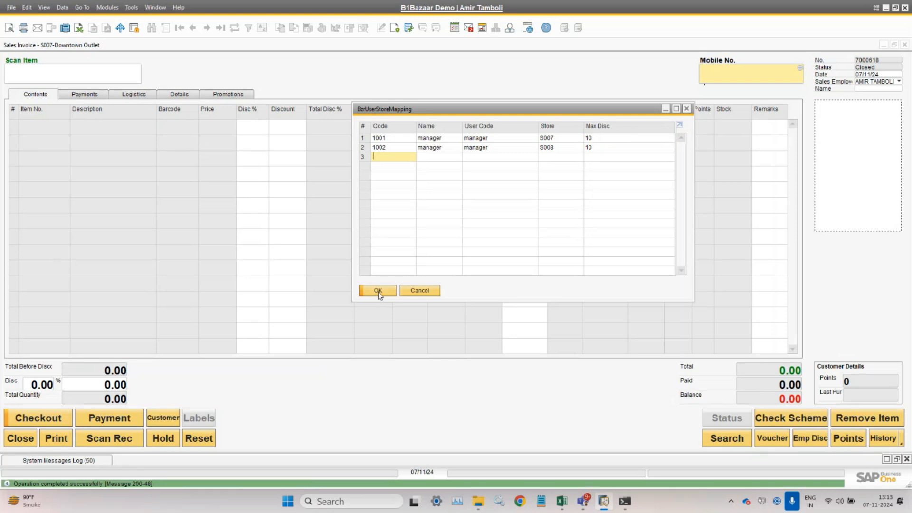
{"action": "left_click", "coordinate": [378, 290]}
Close the old invoice, minimise Settings, and open a new invoice via Modules > Point Of Sales > Sales.
{"action": "left_click", "coordinate": [16, 439]}
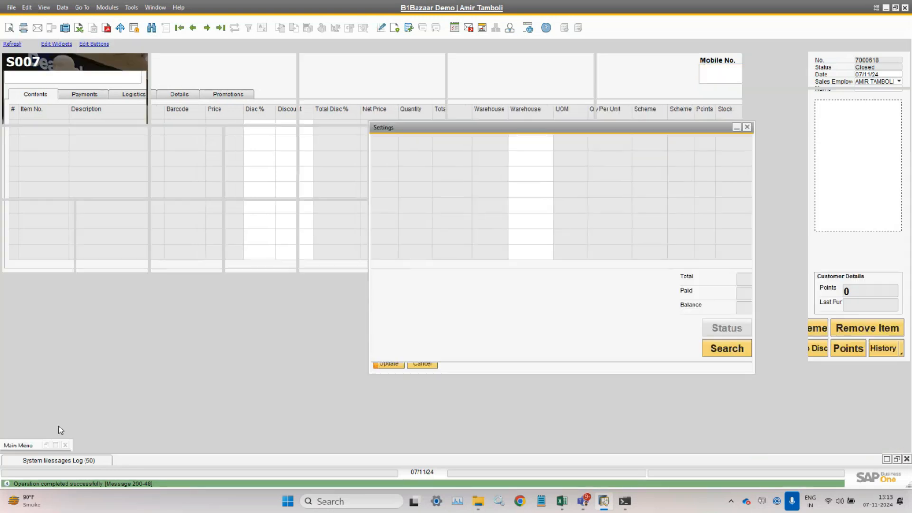
{"action": "left_click", "coordinate": [736, 128]}
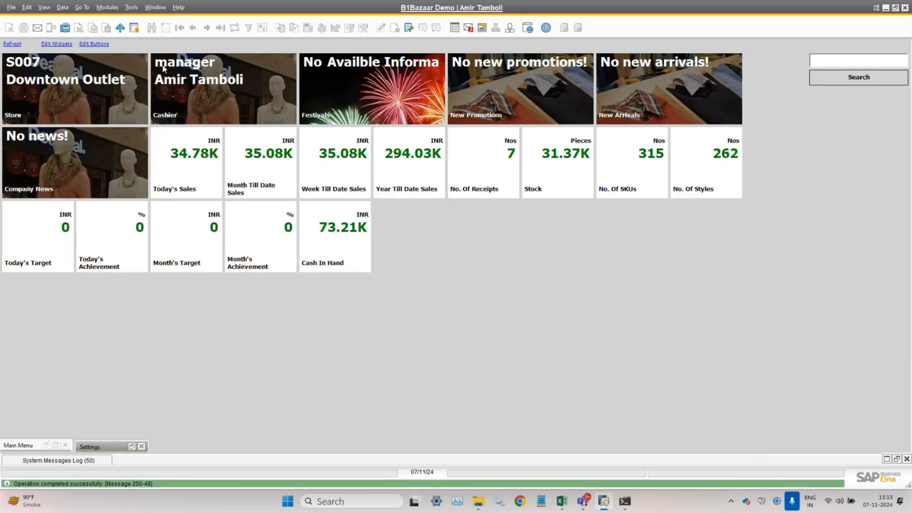
{"action": "left_click", "coordinate": [108, 8]}
{"action": "mouse_move", "coordinate": [142, 61]}
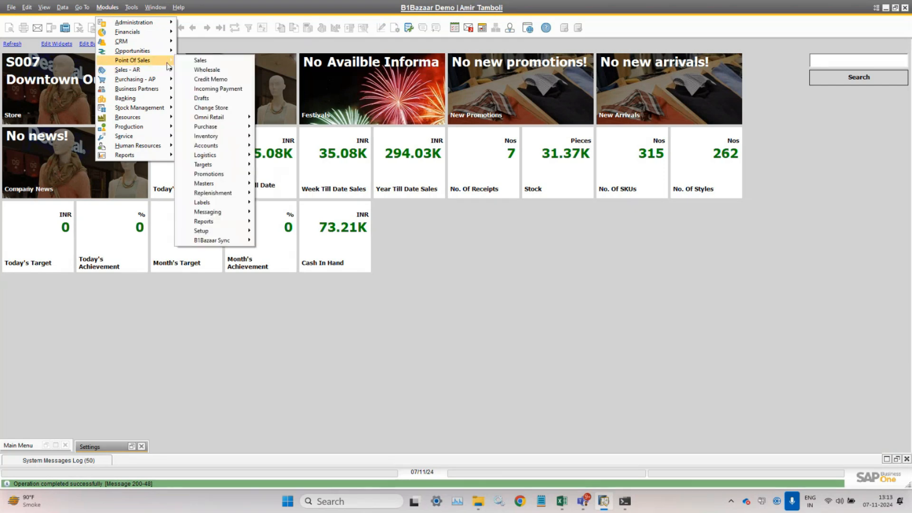
{"action": "left_click", "coordinate": [199, 61]}
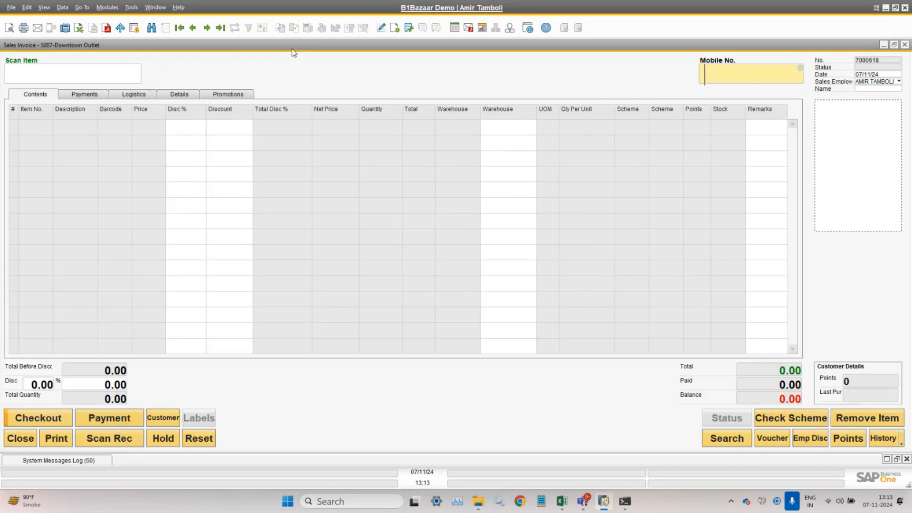
Add Boys Spykar Denim Jeans at 699.00 from the Boys Apparels item list.
{"action": "left_click", "coordinate": [24, 71]}
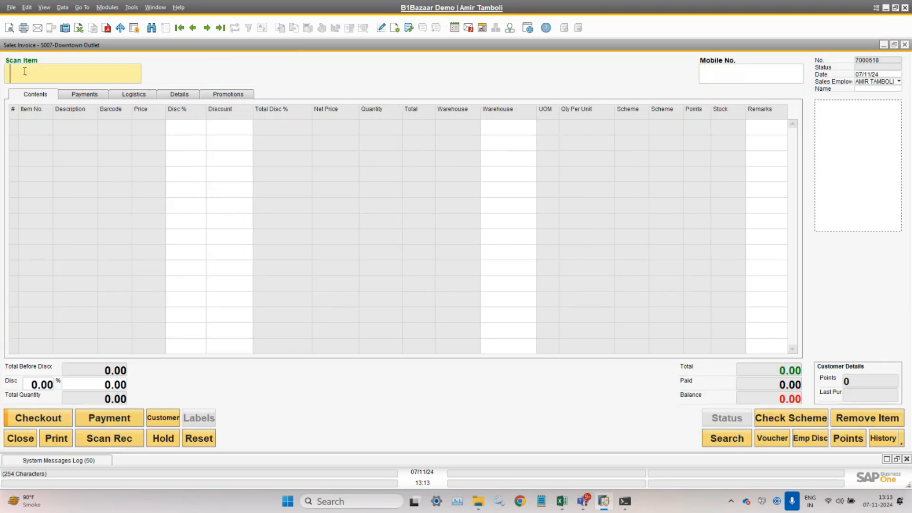
{"action": "left_click", "coordinate": [717, 442]}
{"action": "double_click", "coordinate": [44, 242]}
{"action": "left_click", "coordinate": [66, 261]}
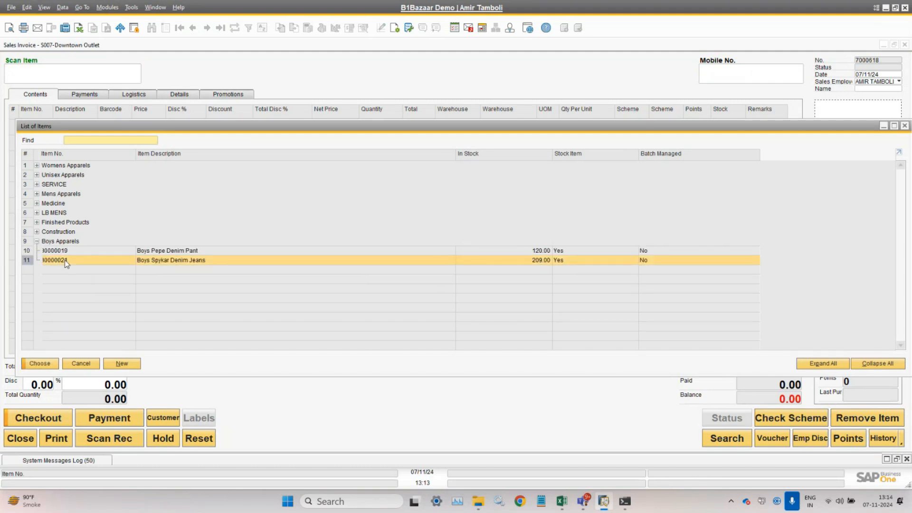
{"action": "double_click", "coordinate": [66, 261]}
Load the customer onto the invoice by entering their mobile number.
{"action": "left_click", "coordinate": [731, 73]}
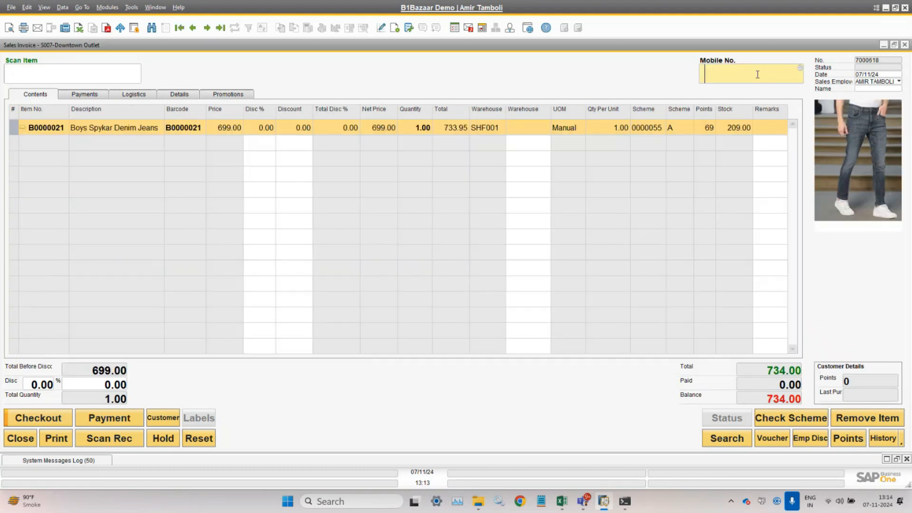
{"action": "key", "text": "Tab"}
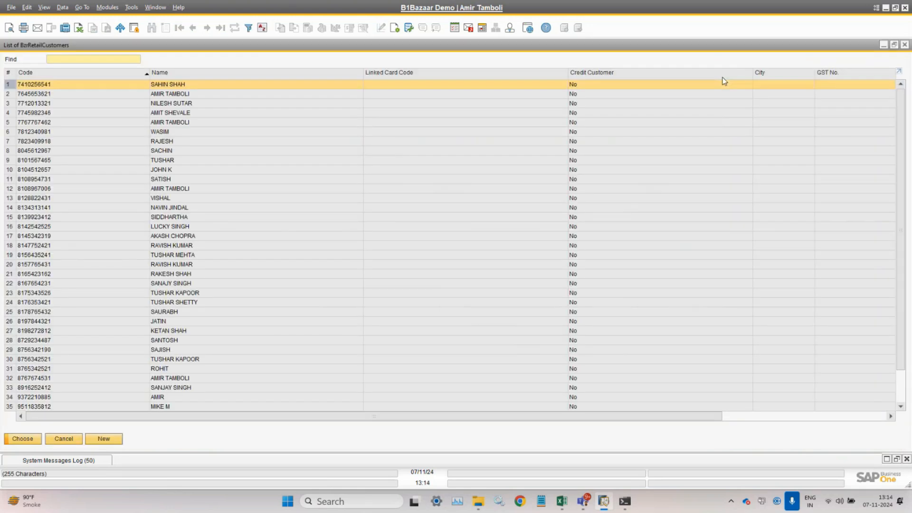
{"action": "key", "text": "Escape"}
{"action": "key", "text": "Tab"}
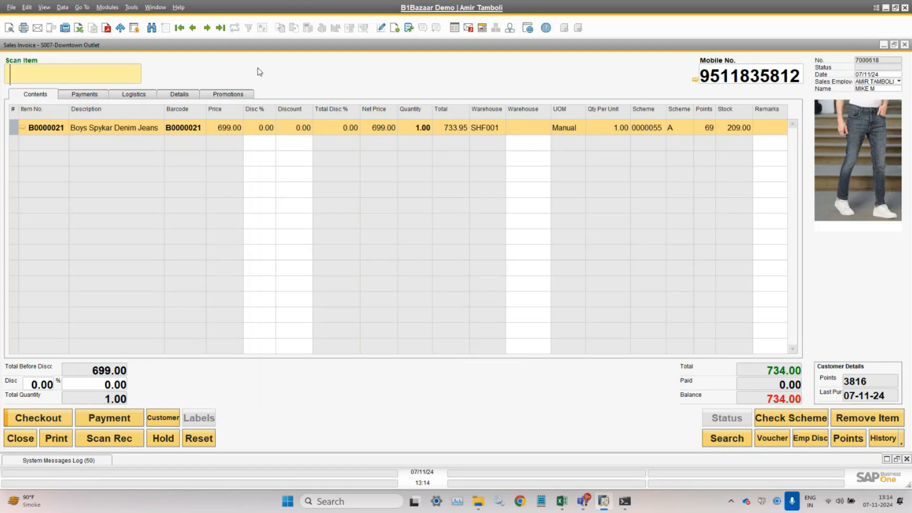
Apply a 50% discount to the jeans line, bringing the total to 367.00.
{"action": "left_click", "coordinate": [258, 127]}
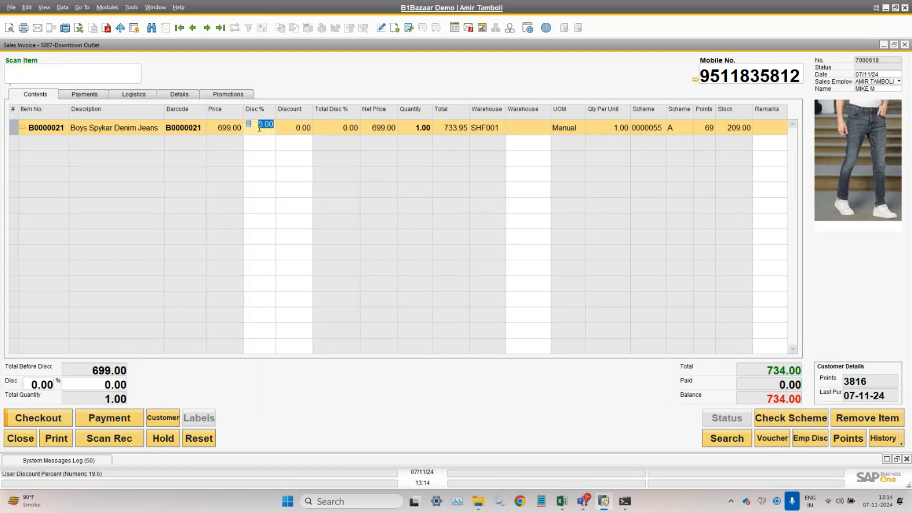
{"action": "type", "text": "50"}
{"action": "key", "text": "Tab"}
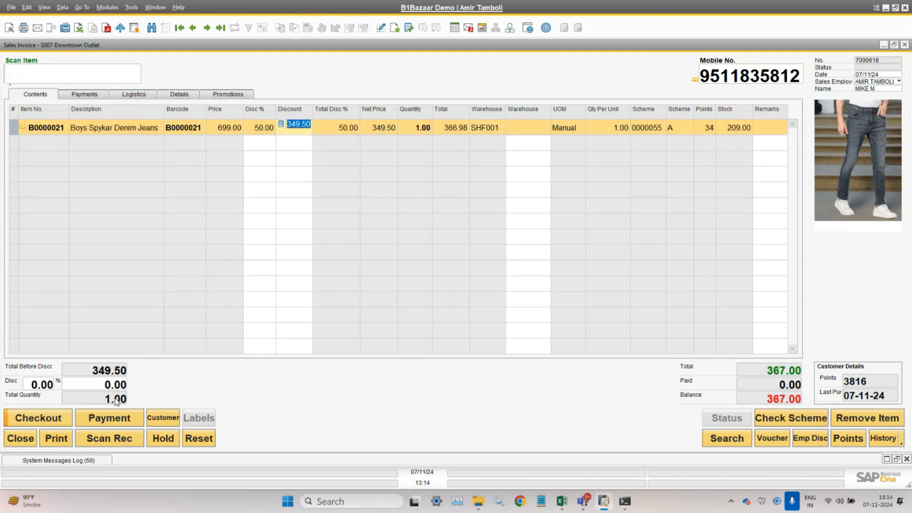
Start an exact-cash checkout, then cancel the payment and close the invoice unsaved.
{"action": "left_click", "coordinate": [52, 422]}
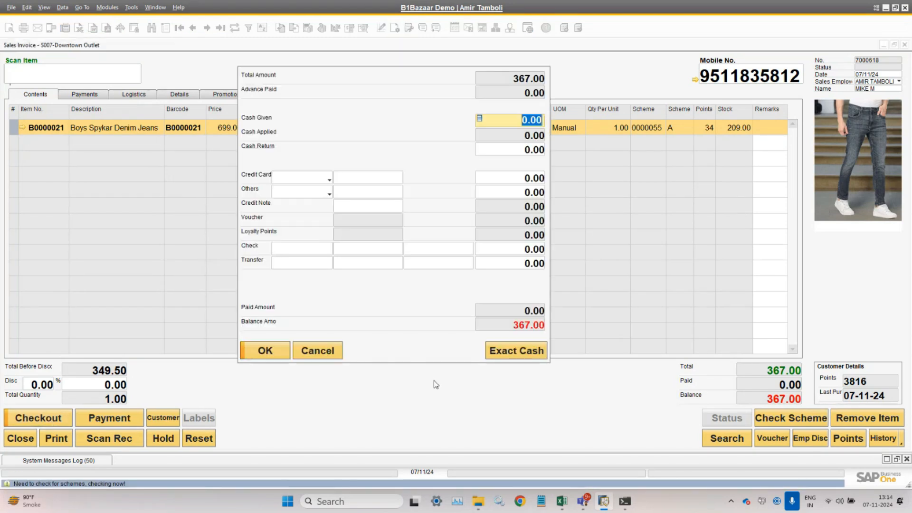
{"action": "left_click", "coordinate": [504, 352]}
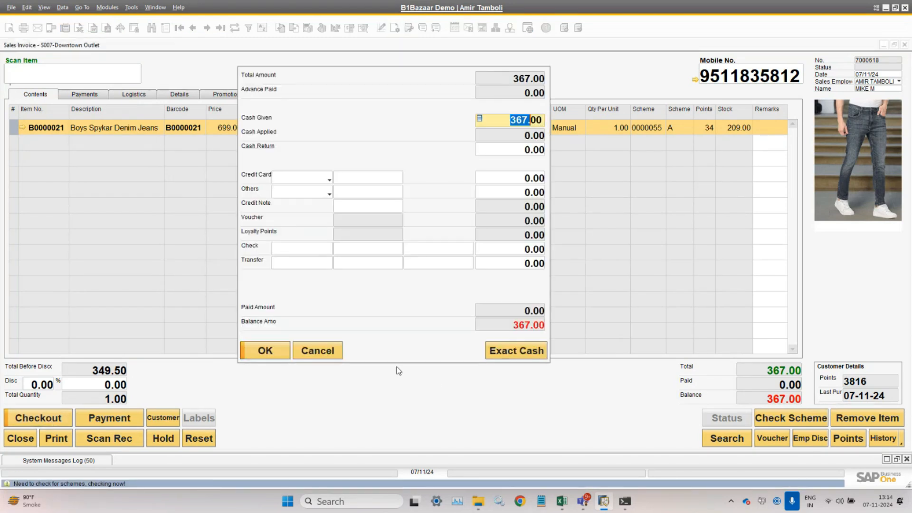
{"action": "left_click", "coordinate": [318, 351]}
{"action": "left_click", "coordinate": [34, 434]}
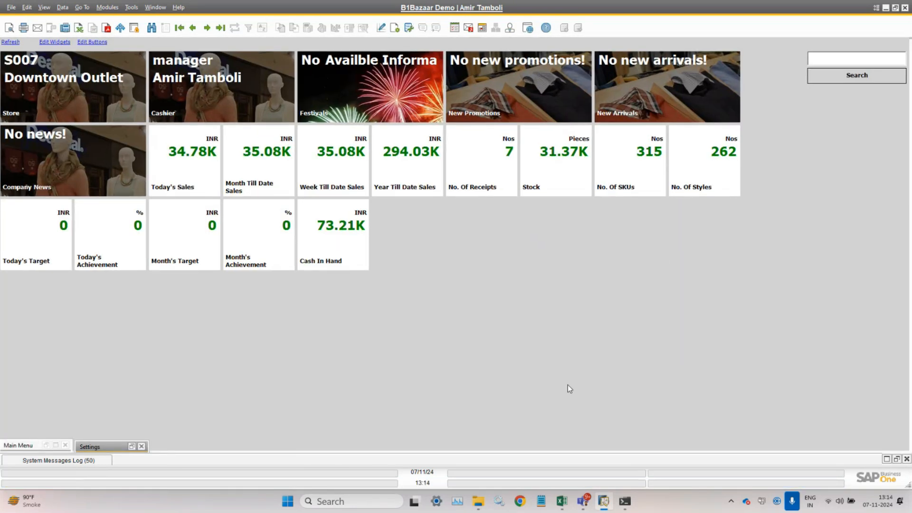
Open the BZR_OBUST - BzrUserStoreMapping form from Tools > Default Forms.
{"action": "left_click", "coordinate": [107, 7]}
{"action": "mouse_move", "coordinate": [139, 10]}
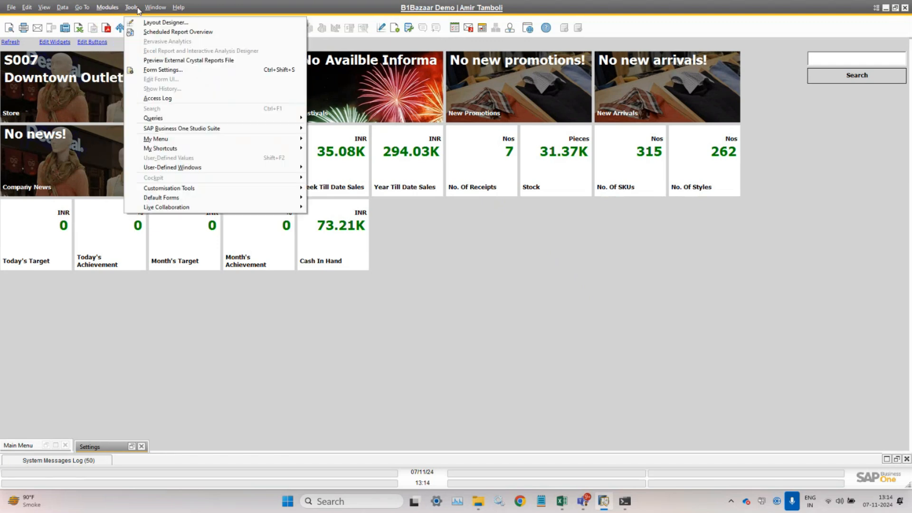
{"action": "mouse_move", "coordinate": [185, 196]}
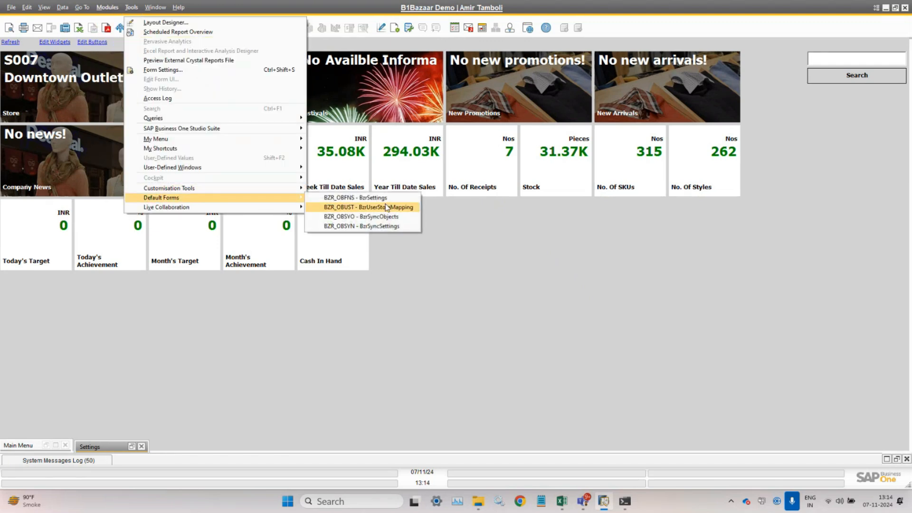
{"action": "left_click", "coordinate": [386, 207]}
Restore Max Disc to 100 for stores S007 and S008 and save the mapping.
{"action": "left_click", "coordinate": [610, 144]}
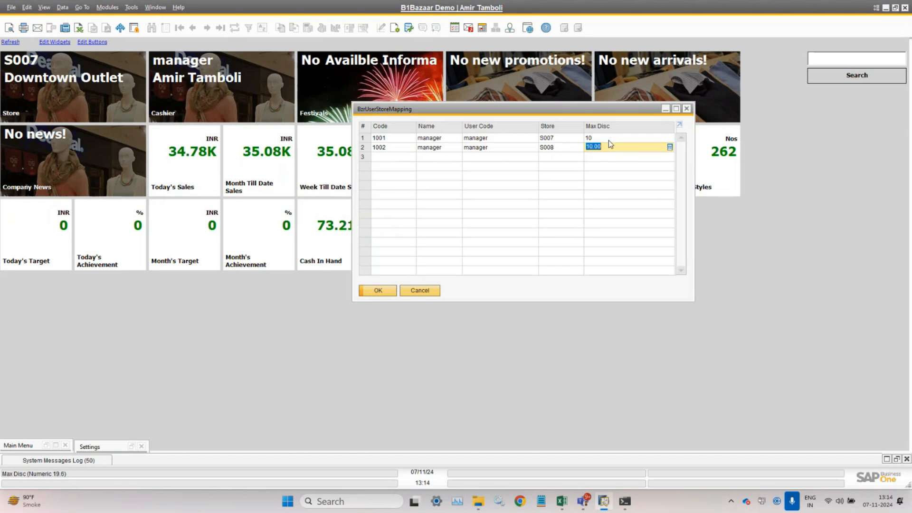
{"action": "key", "text": "Up"}
{"action": "key", "text": "Down"}
{"action": "key", "text": "Up"}
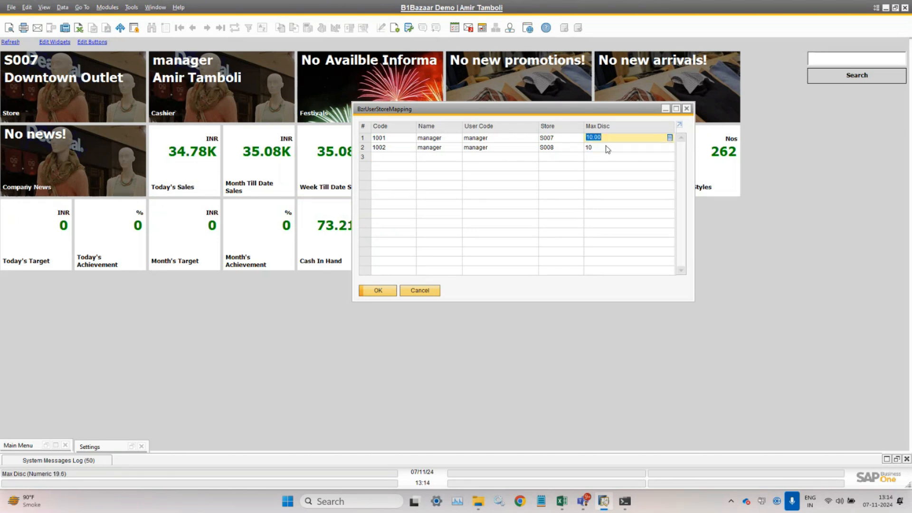
{"action": "type", "text": "100"}
{"action": "key", "text": "Down"}
{"action": "type", "text": "100"}
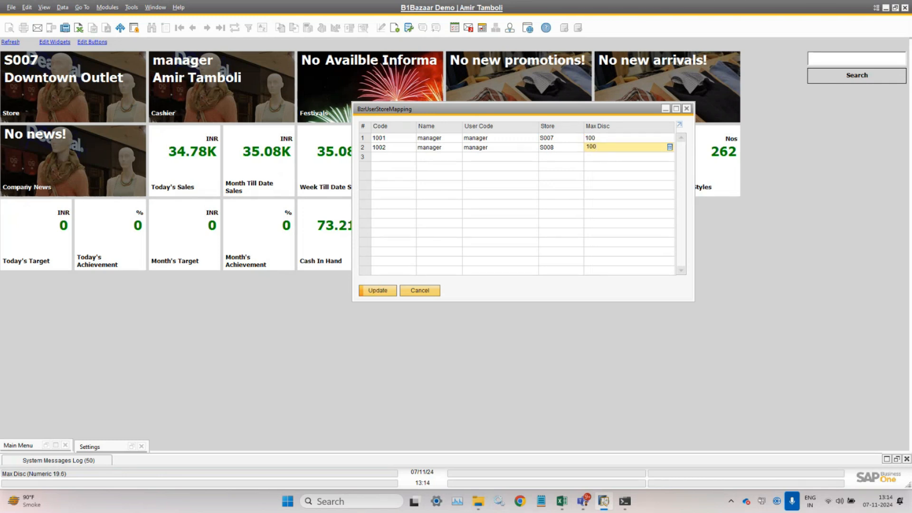
{"action": "key", "text": "Return"}
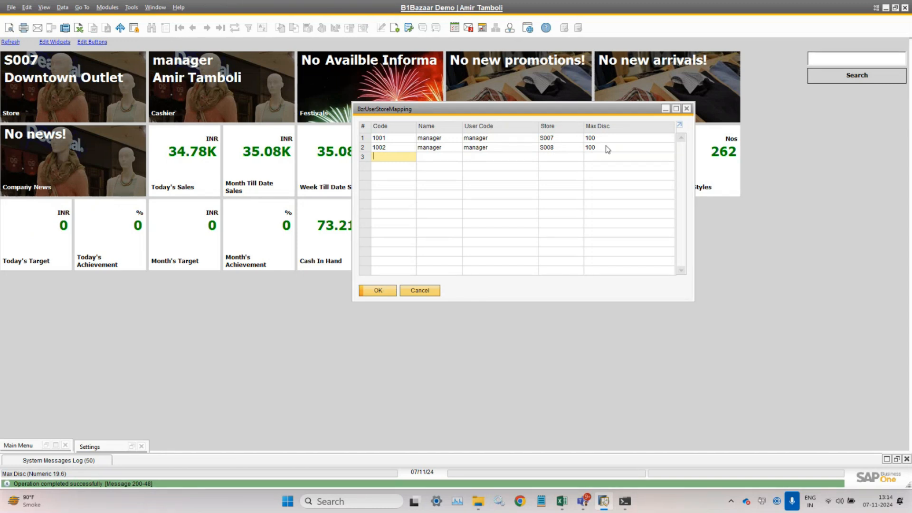
{"action": "left_click", "coordinate": [106, 8]}
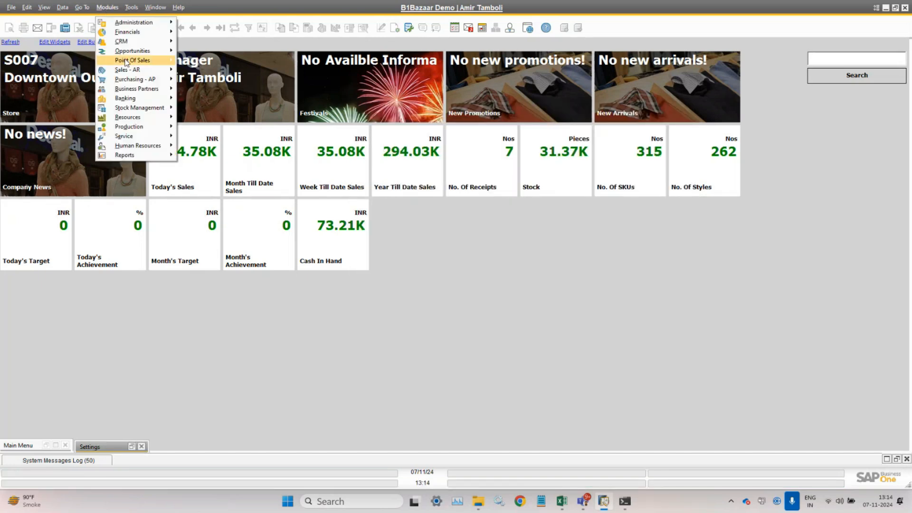
{"action": "mouse_move", "coordinate": [133, 8]}
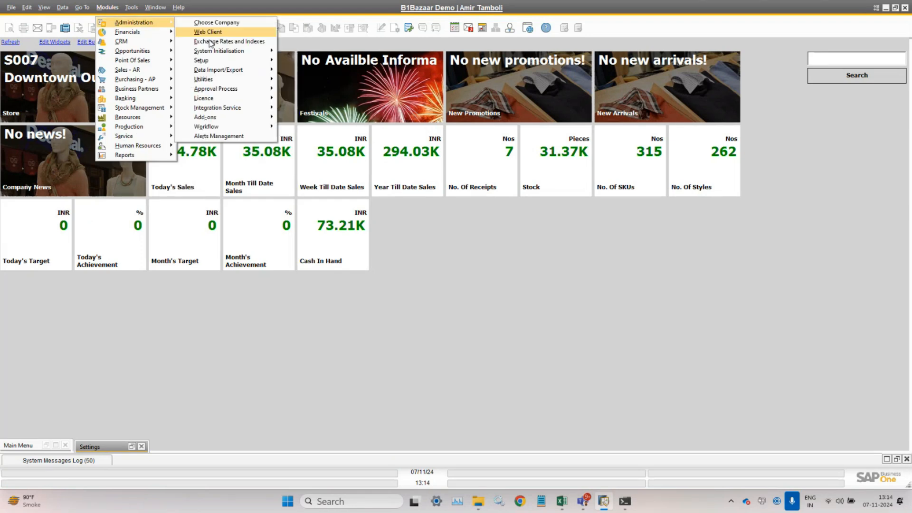
{"action": "mouse_move", "coordinate": [223, 50]}
{"action": "mouse_move", "coordinate": [327, 78]}
{"action": "left_click", "coordinate": [404, 78]}
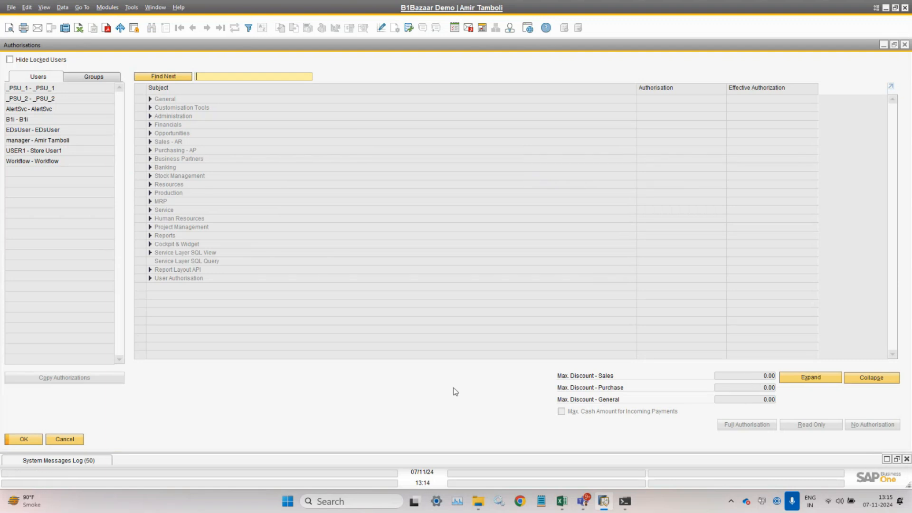
{"action": "left_click", "coordinate": [65, 439]}
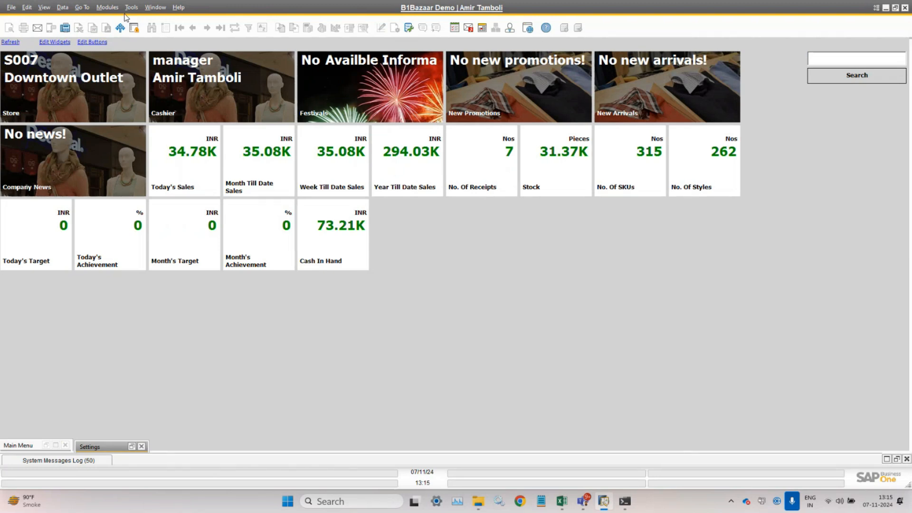
{"action": "left_click", "coordinate": [104, 8]}
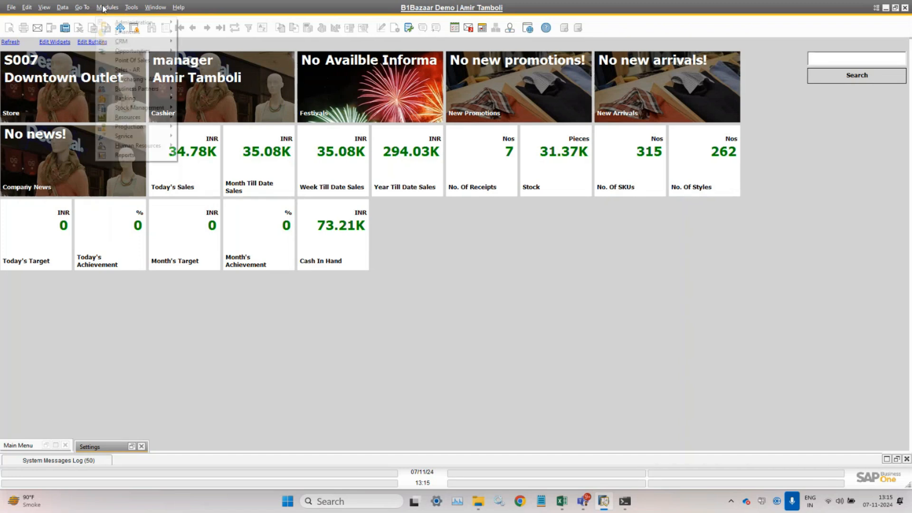